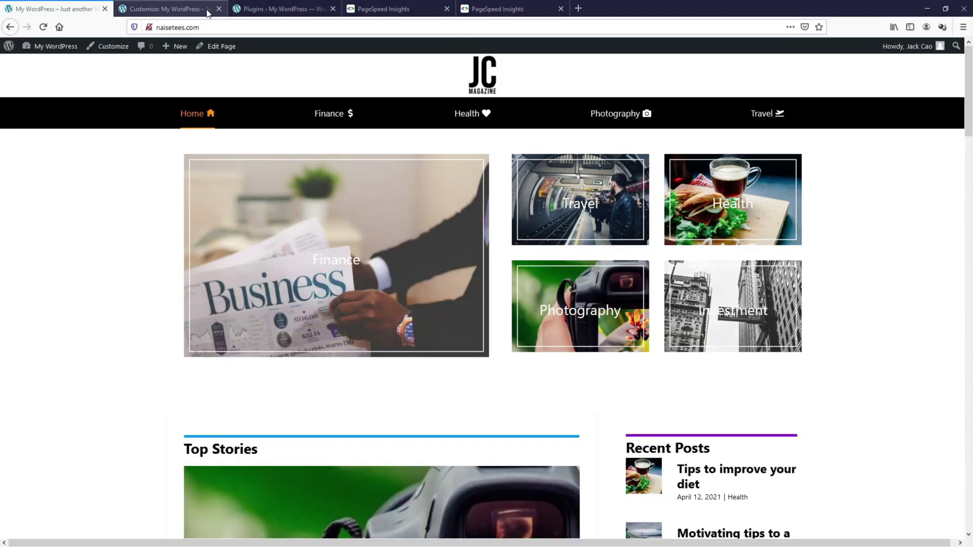
Step: In the Customizer's General > Typography settings, set the base font to Alegreya Sans
left_click(109, 44)
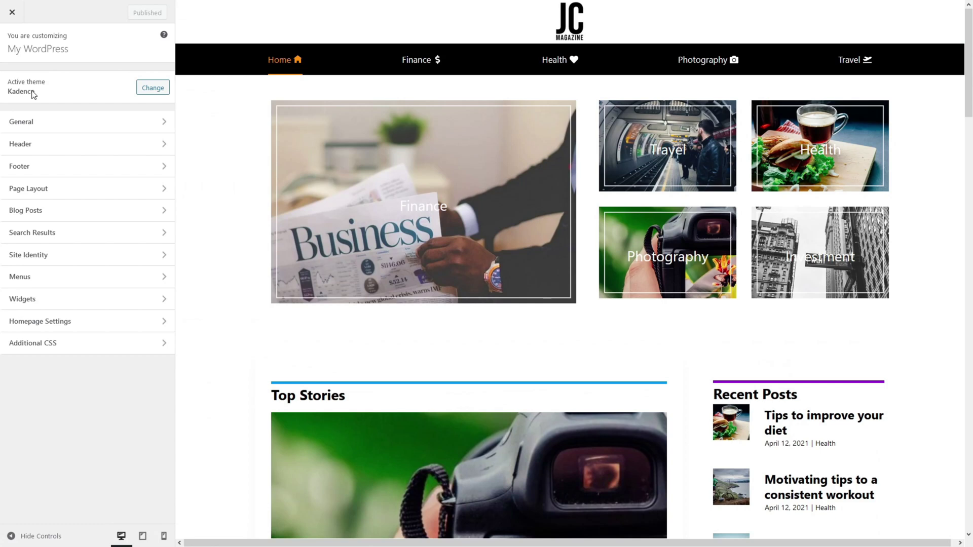
left_click(33, 121)
left_click(35, 165)
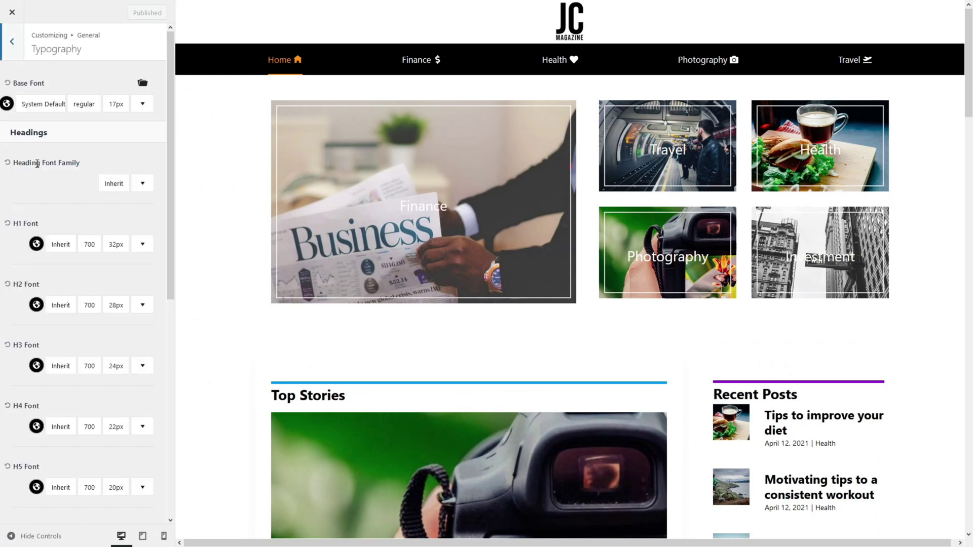
left_click(28, 103)
scroll(117, 213, "down", 10)
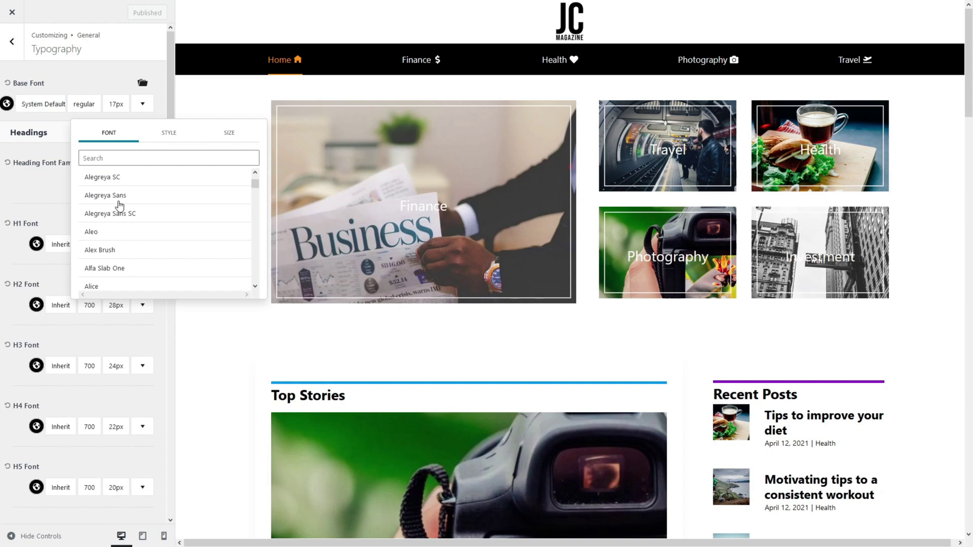
left_click(96, 197)
left_click(40, 221)
Step: Set H1 to Akronim, H2 to Alatsi and H3 to Amita, then publish
left_click(61, 276)
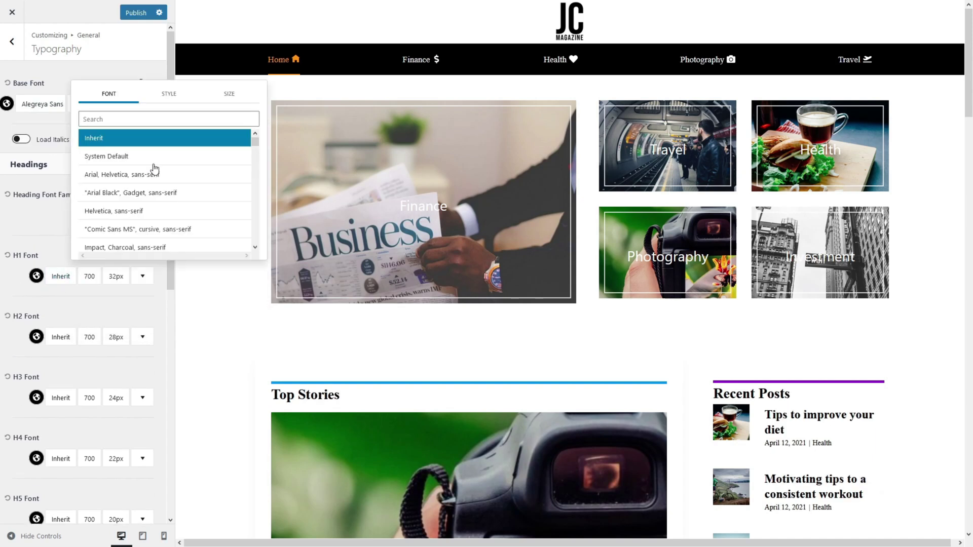
scroll(152, 203, "down", 8)
left_click(144, 185)
scroll(40, 235, "down", 4)
left_click(60, 130)
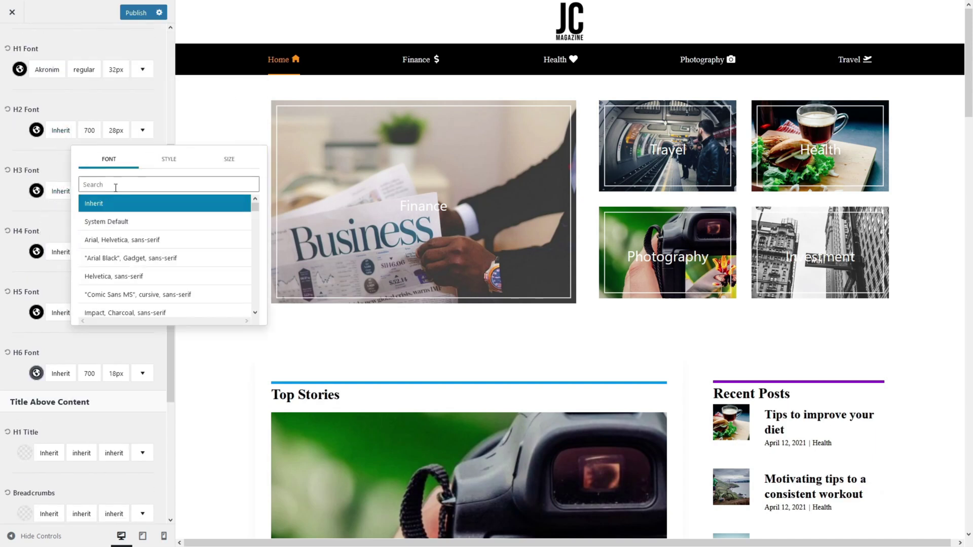
scroll(152, 246, "down", 10)
left_click(152, 252)
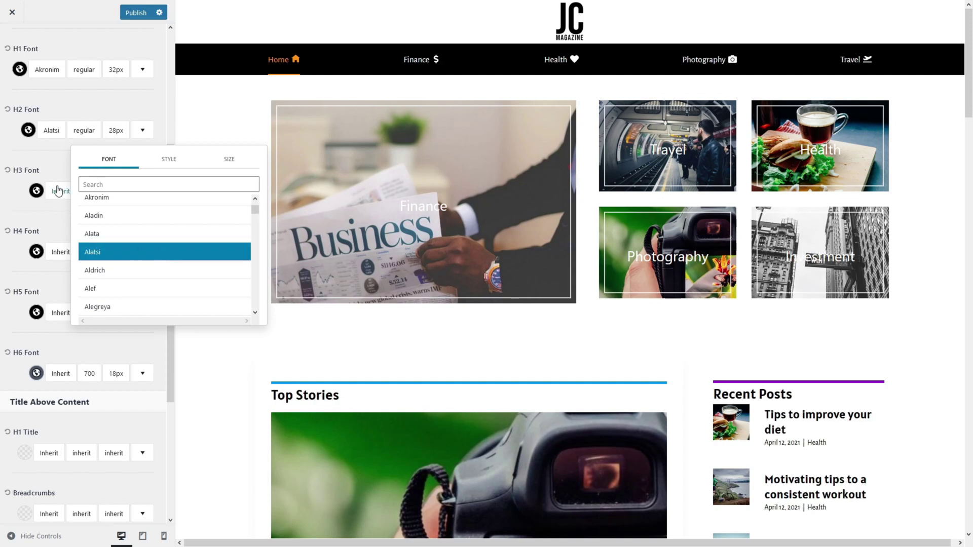
left_click(61, 191)
scroll(152, 132, "down", 10)
left_click(149, 137)
left_click(45, 170)
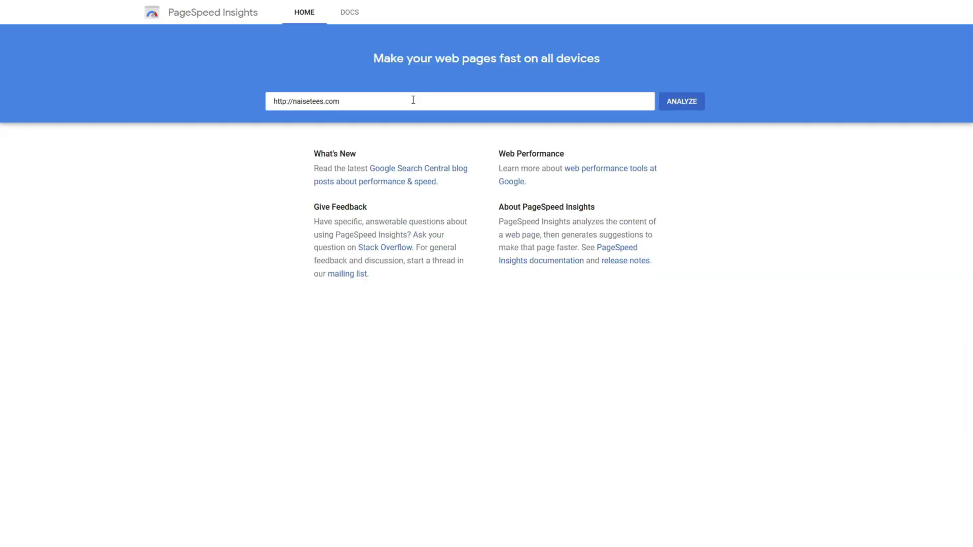
Step: Analyze naisetees.com and expand third-party code: 1,250 ms blocking, Google Fonts 41 KiB
left_click(689, 102)
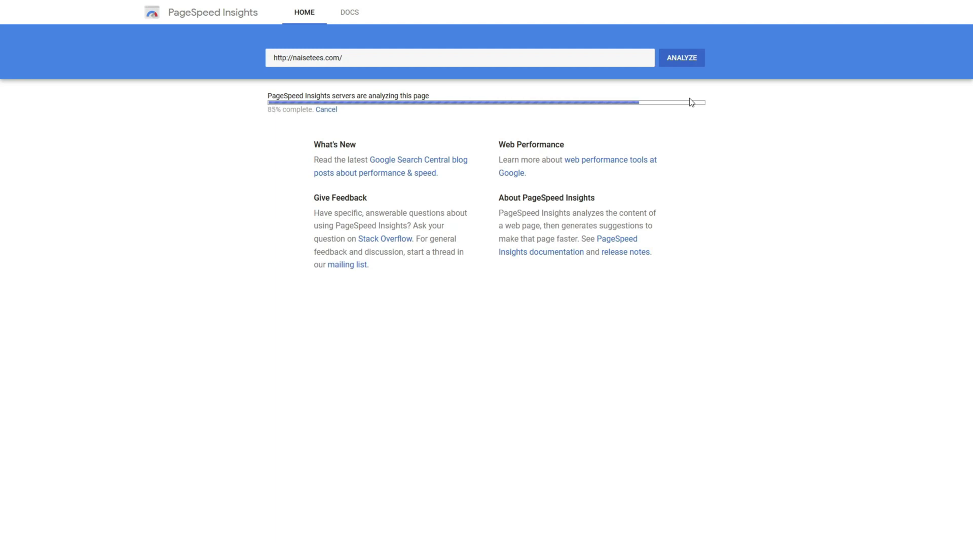
scroll(673, 145, "down", 10)
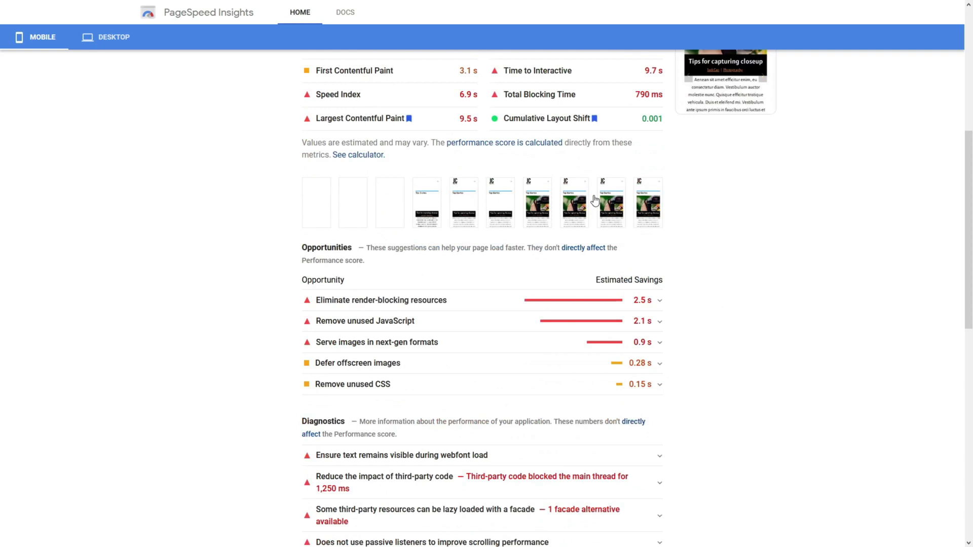
left_click(398, 242)
scroll(396, 247, "down", 3)
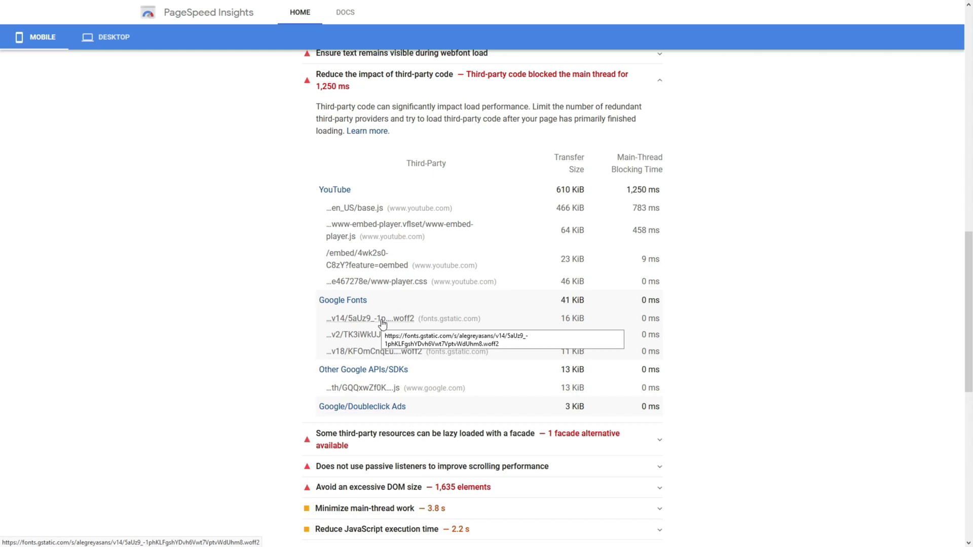
left_click(223, 8)
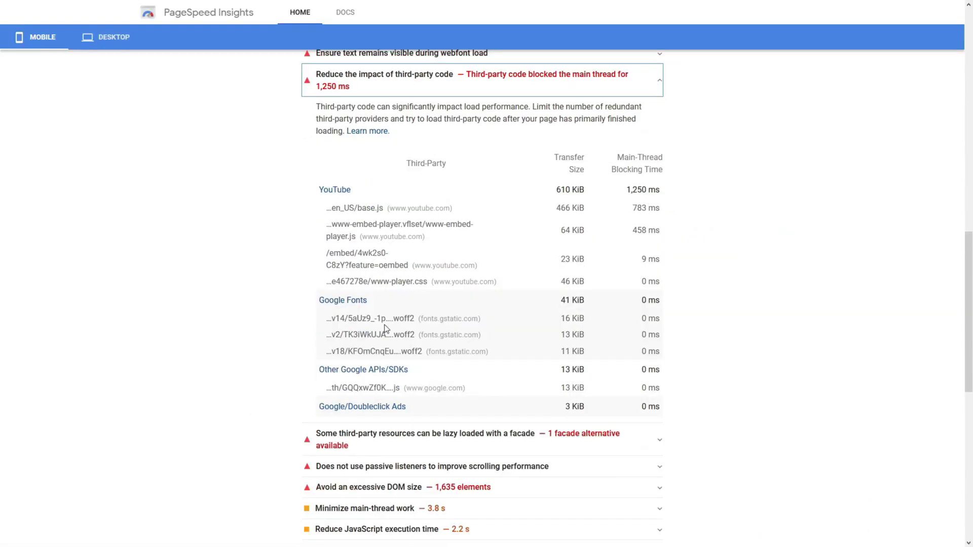
left_click(289, 7)
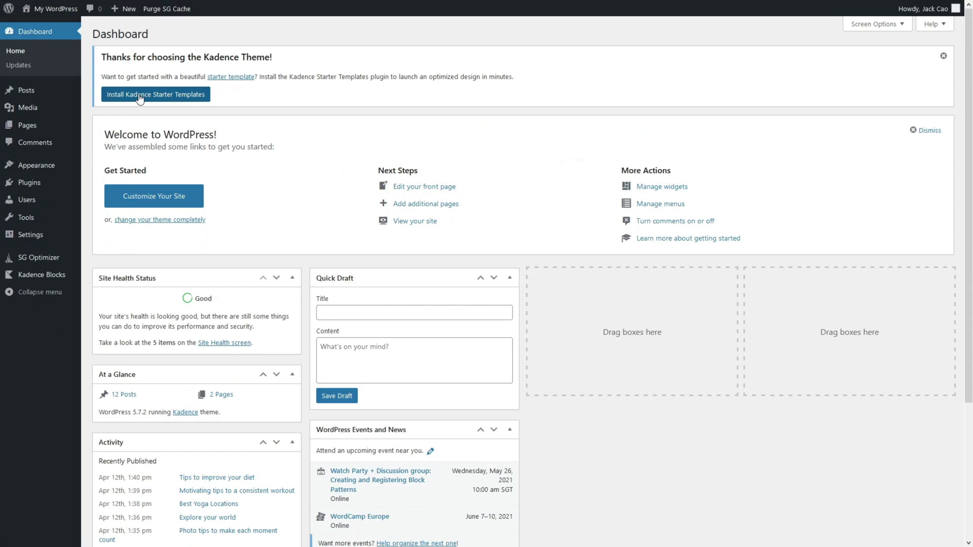
Step: Search Add New plugins for 'mgf' and install OMGF | Host Google Fonts Locally
mouse_move(40, 188)
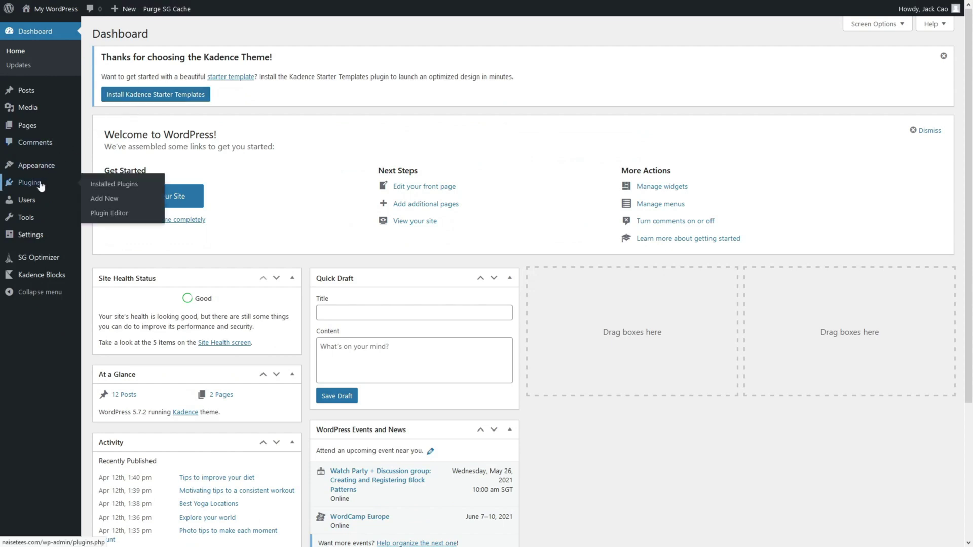
left_click(113, 202)
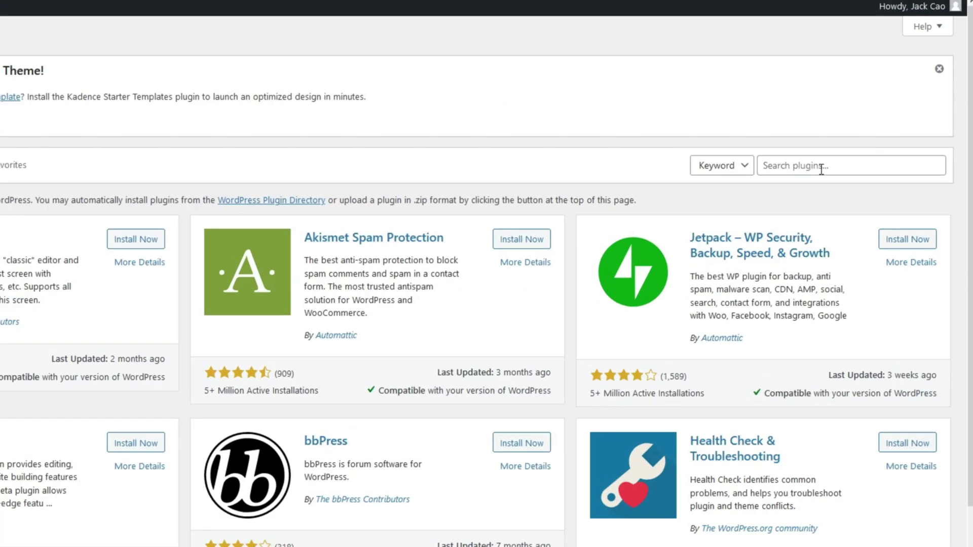
left_click(884, 94)
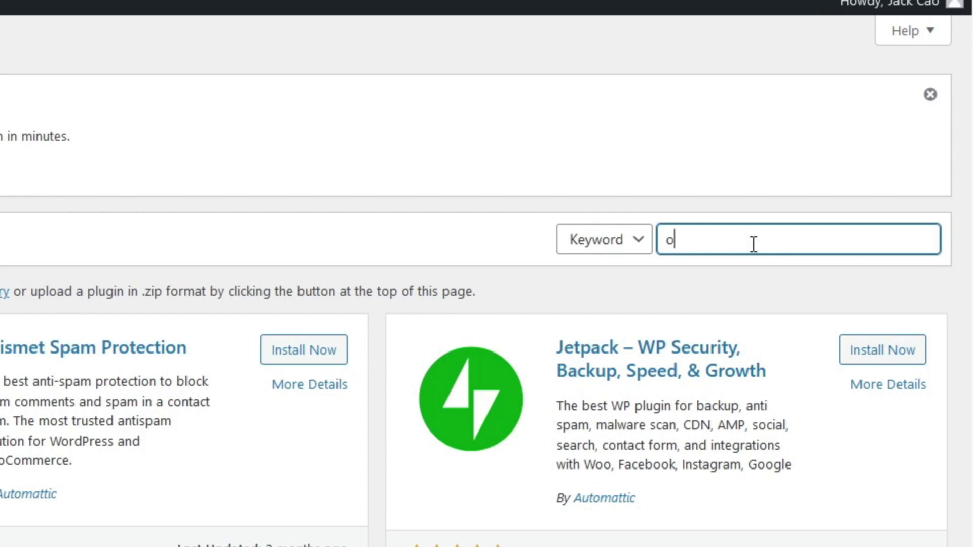
type("mgf")
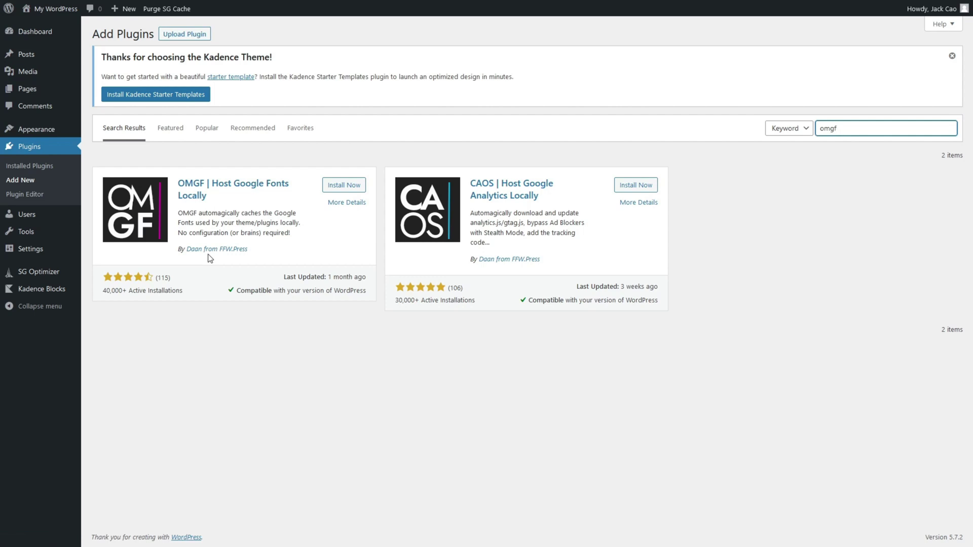
left_click(339, 188)
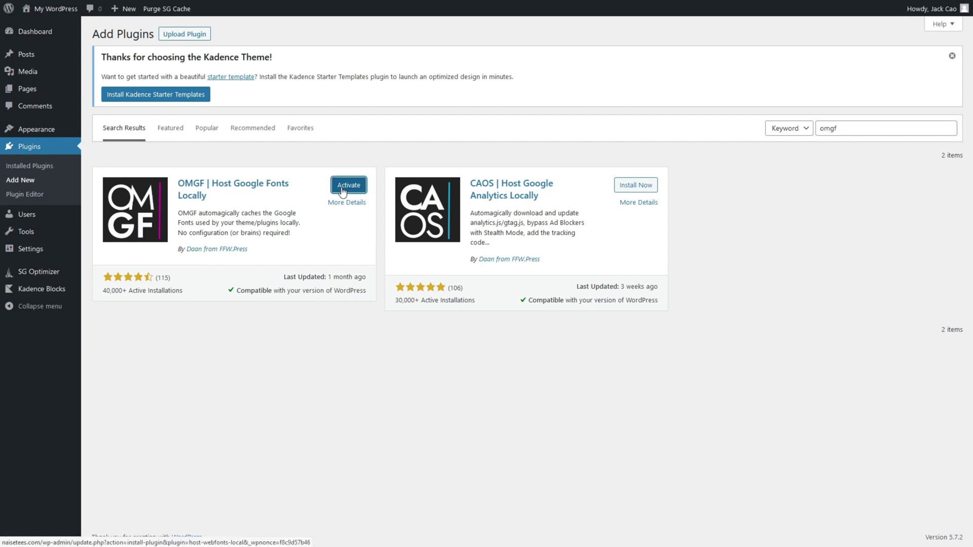
Step: Activate the OMGF plugin and open its Google Fonts optimization settings
left_click(342, 188)
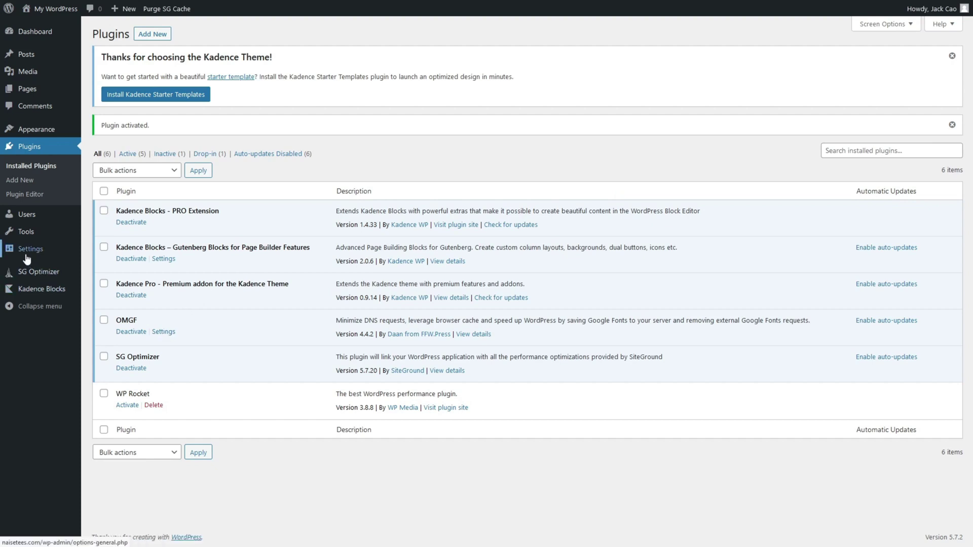
mouse_move(38, 258)
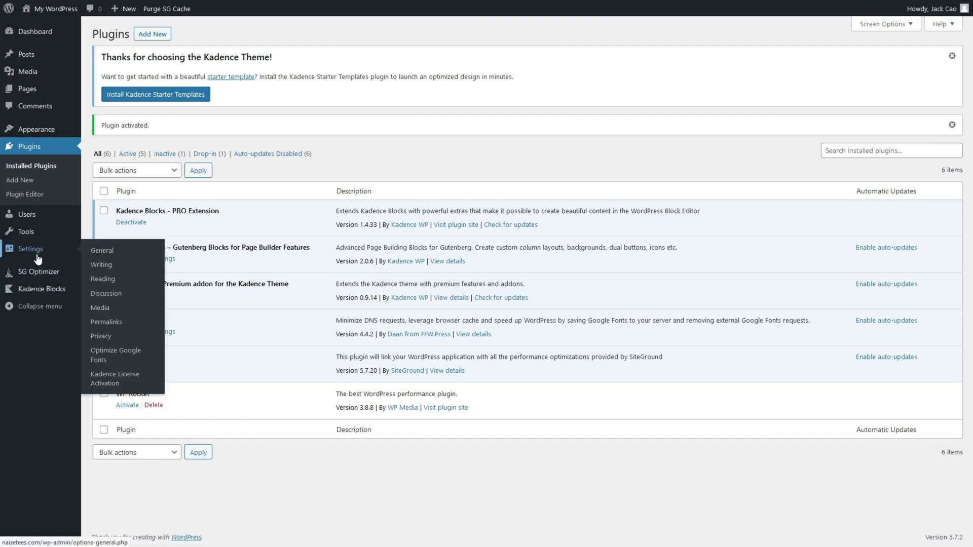
left_click(107, 356)
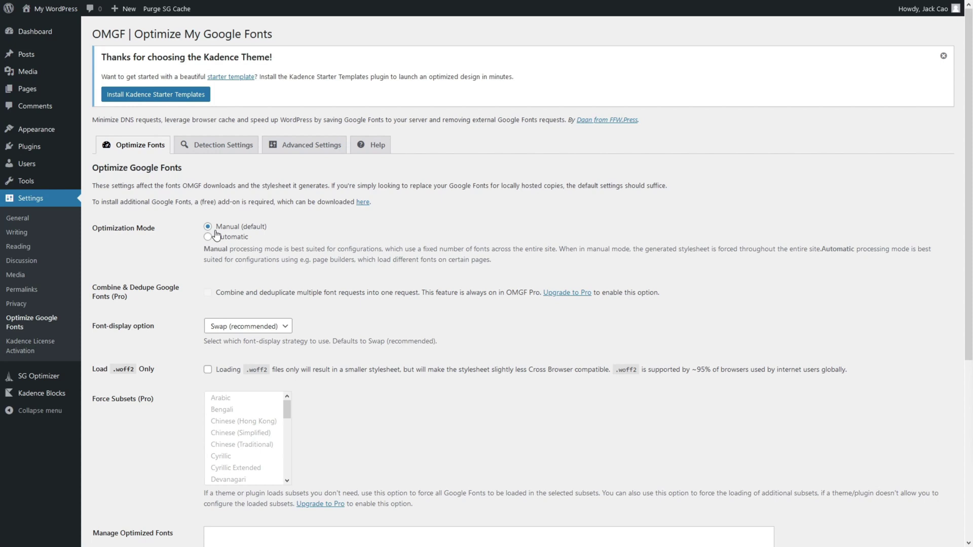
Step: Select Automatic optimization mode and Save & Optimize
scroll(316, 265, "down", 5)
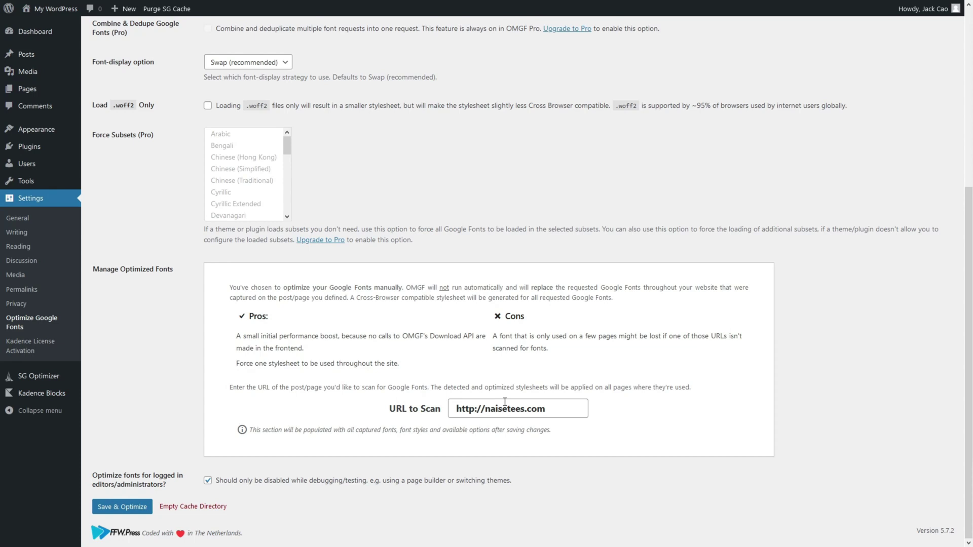
scroll(505, 401, "up", 5)
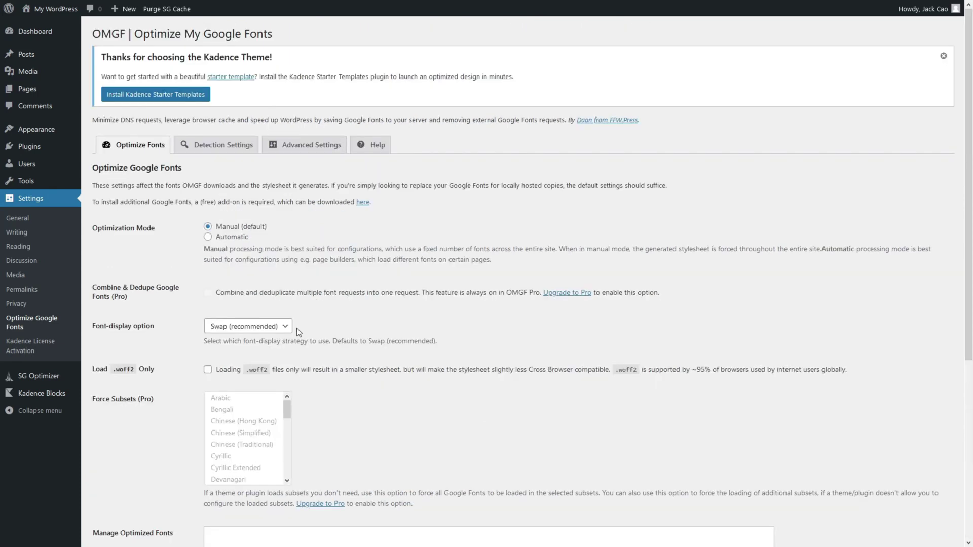
left_click(217, 239)
scroll(253, 253, "down", 5)
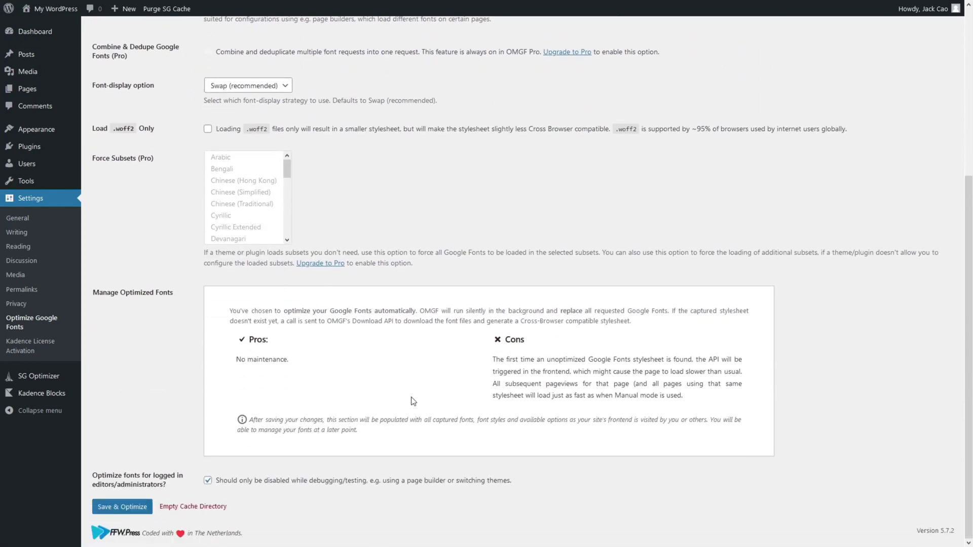
scroll(213, 176, "up", 4)
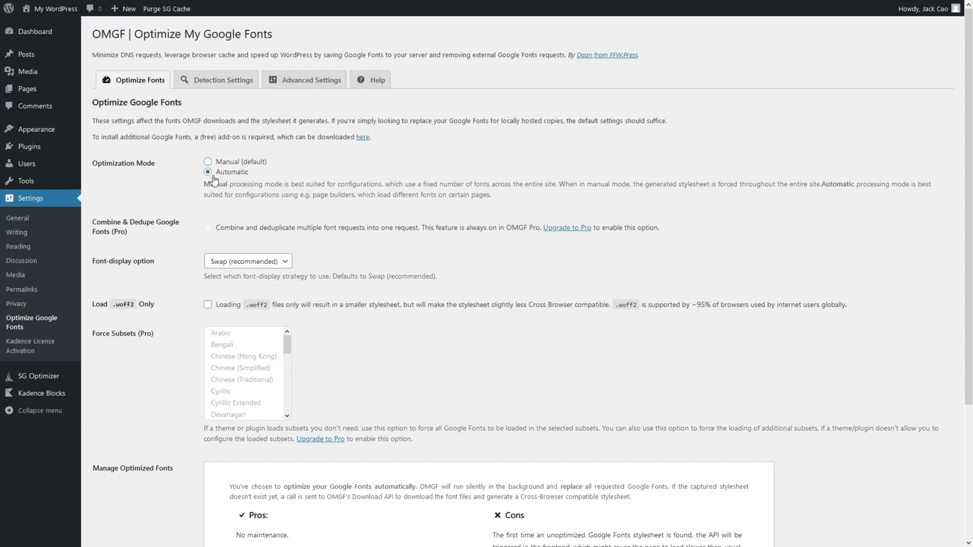
scroll(205, 203, "down", 4)
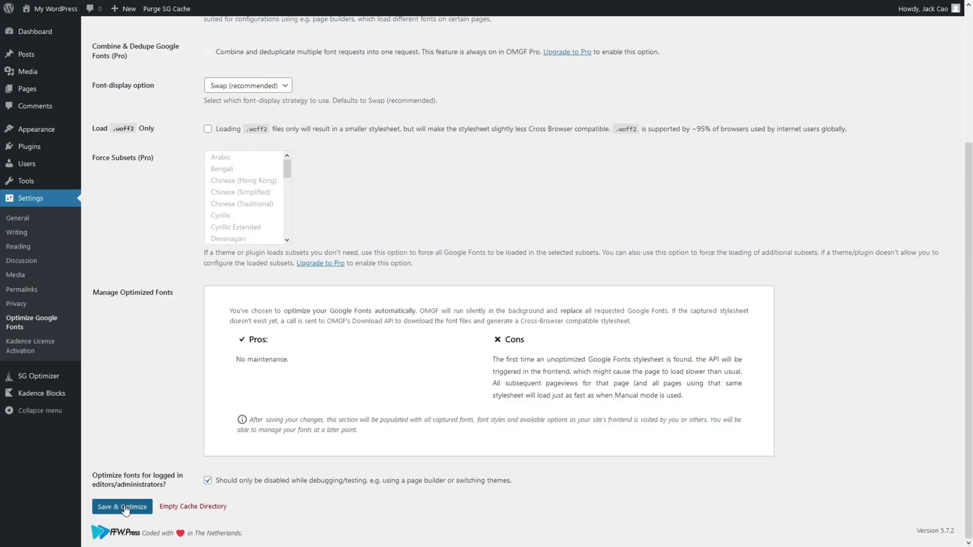
left_click(126, 508)
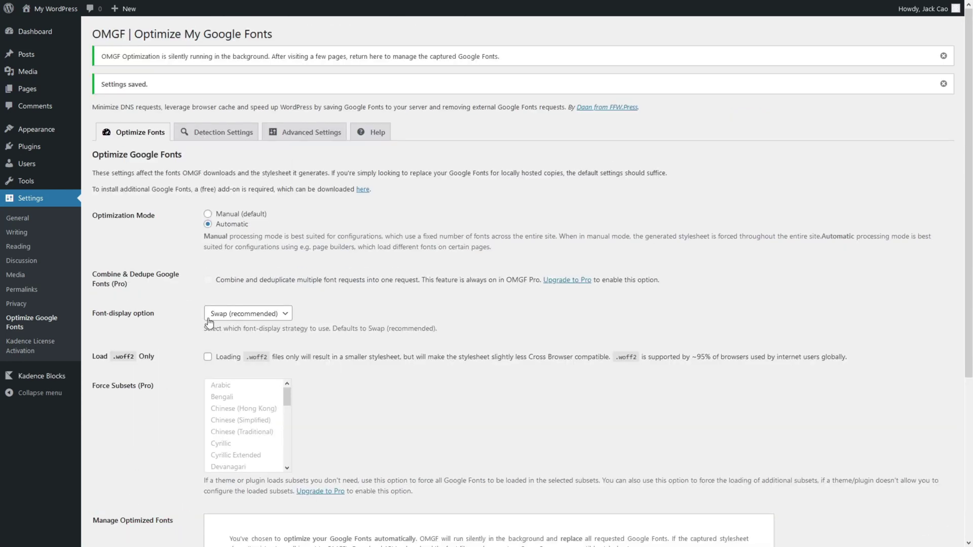
Step: Review OMGF Detection Settings, keeping Google Fonts Processing on Replace, and view Advanced Settings
left_click(231, 136)
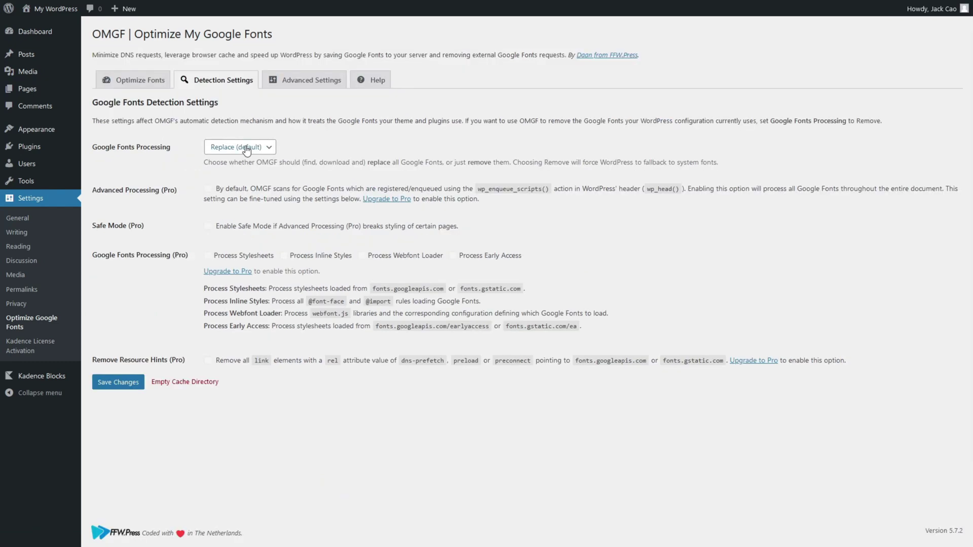
left_click(247, 149)
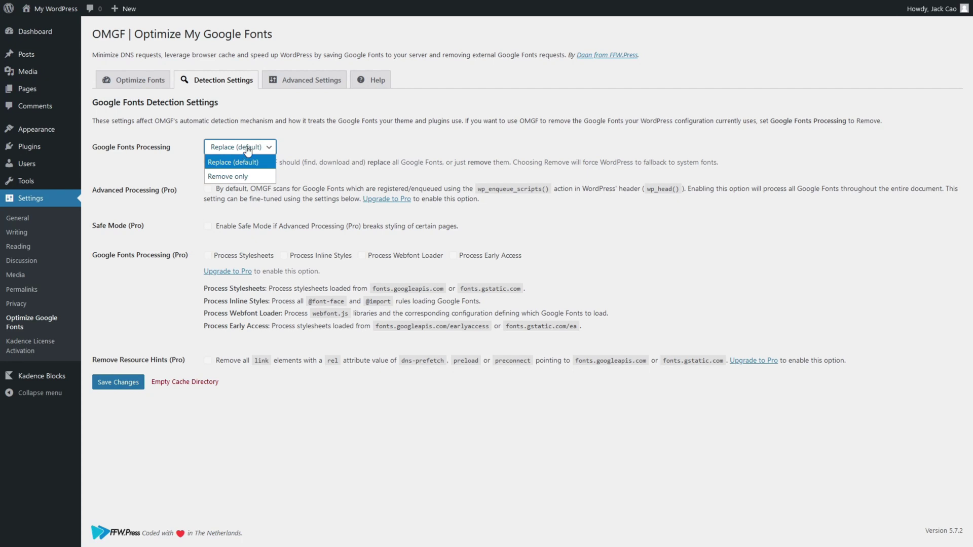
left_click(294, 79)
left_click(293, 79)
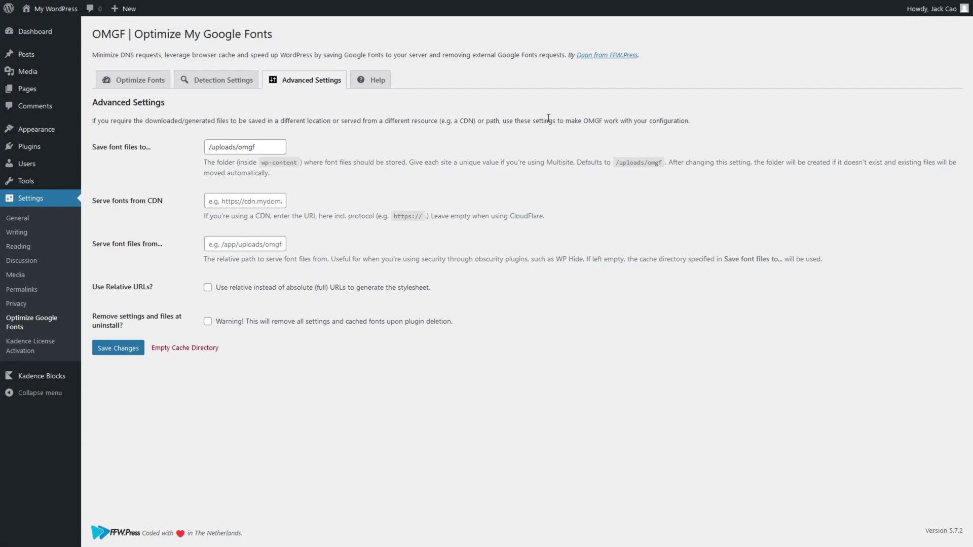
left_click(553, 10)
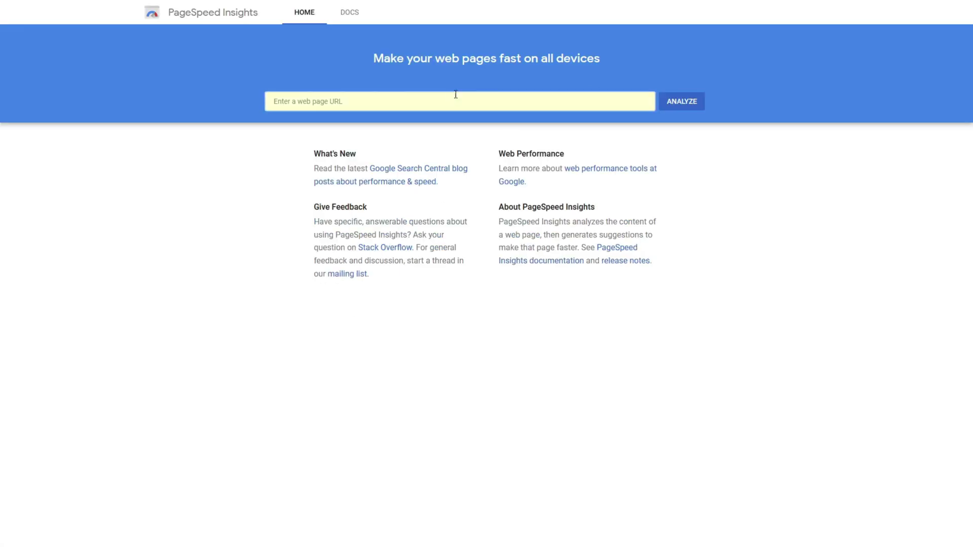
Step: Paste the site URL into PageSpeed Insights and run the analysis
left_click(451, 94)
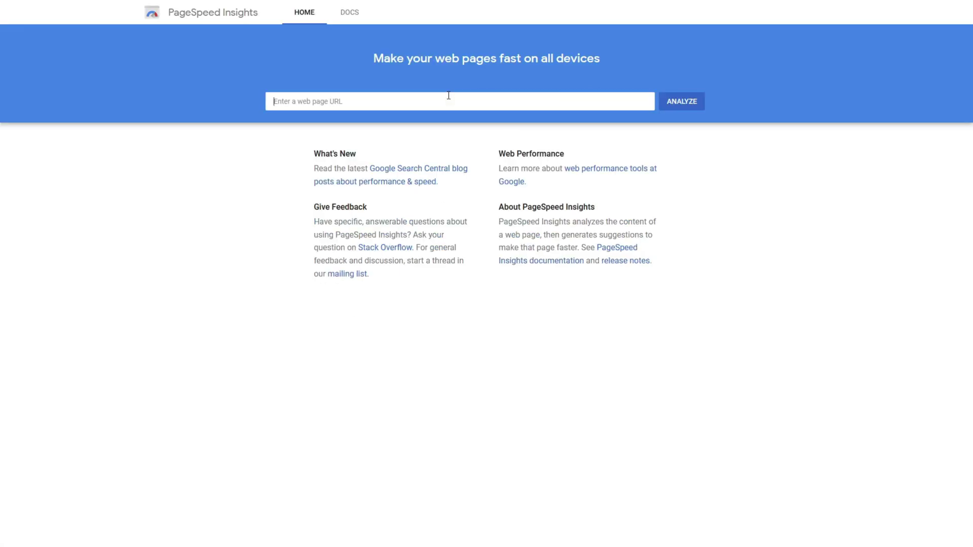
type("http://naisetees.com/")
left_click(680, 101)
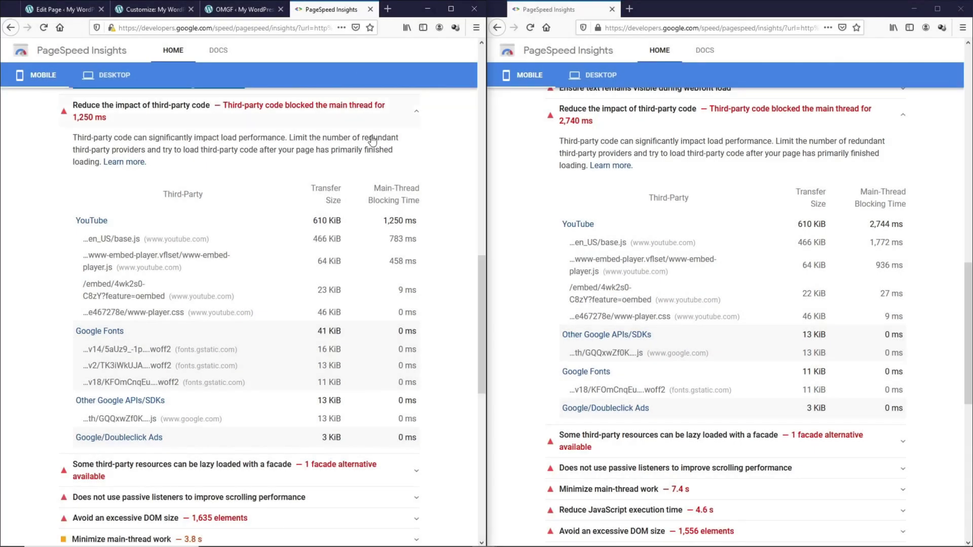
Step: Rerun the site analysis and expand third-party code, now 870 ms blocking with Google Fonts at 41 KiB
left_click_drag(369, 141, 367, 169)
left_click(348, 96)
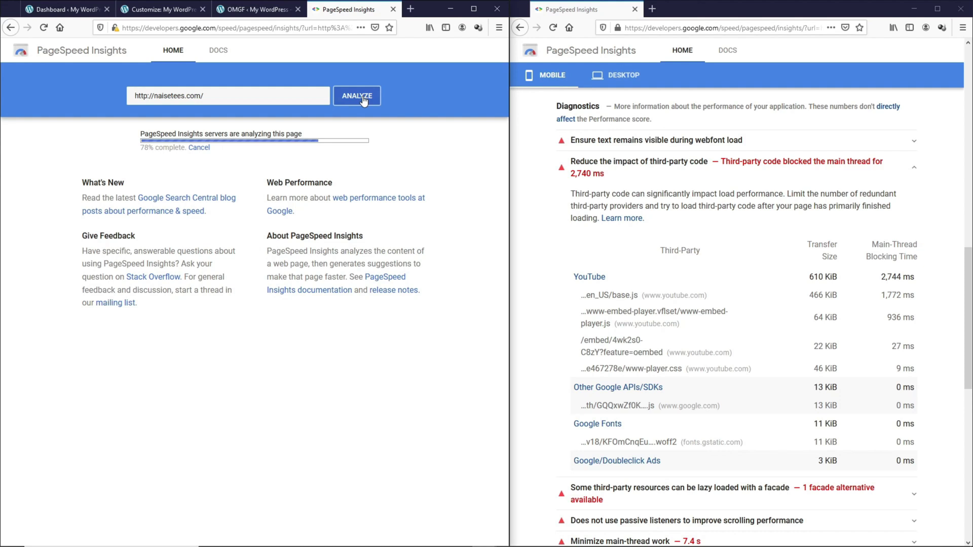
scroll(254, 304, "down", 10)
left_click(207, 337)
scroll(206, 336, "down", 2)
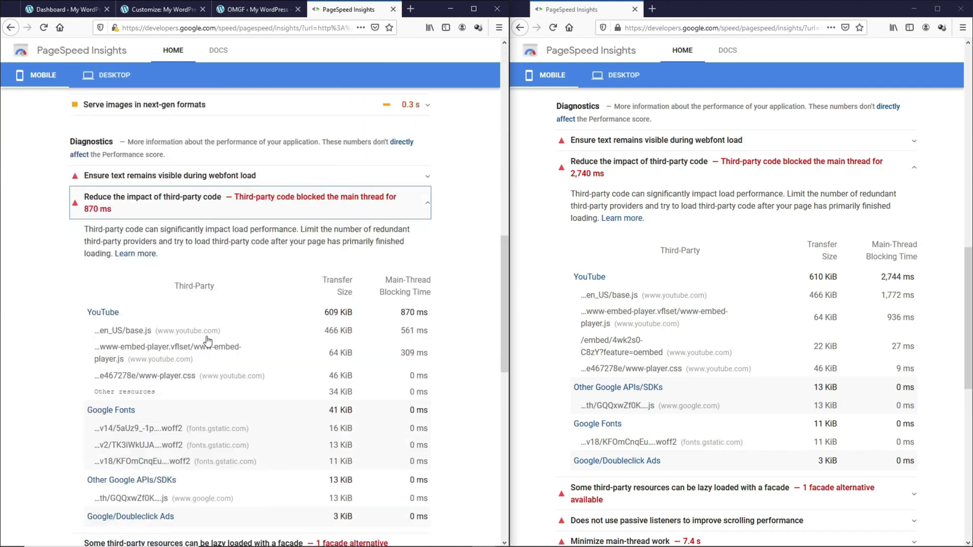
scroll(206, 337, "down", 2)
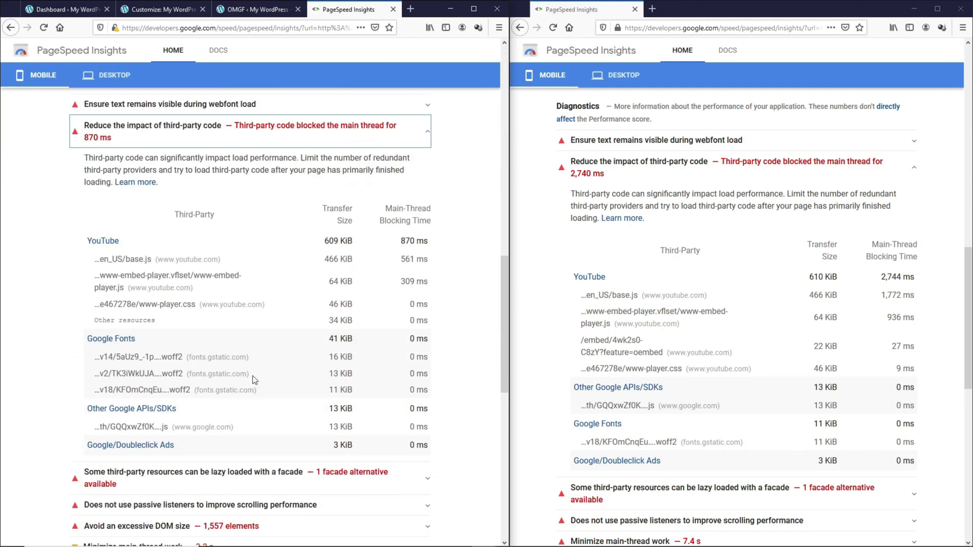
Step: Enable Load Google Fonts Locally and Preload Local Fonts, flush local font files, and publish
left_click(145, 16)
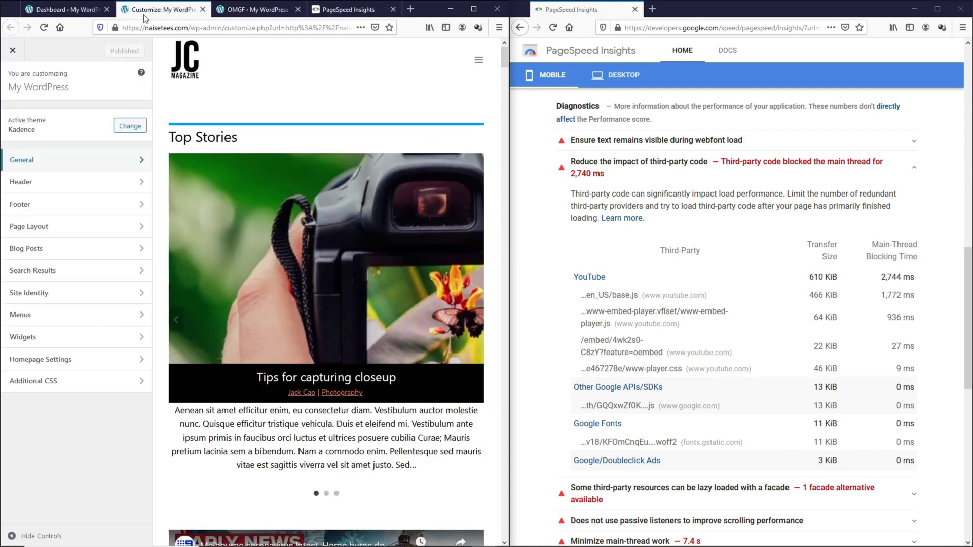
left_click(76, 166)
left_click(82, 331)
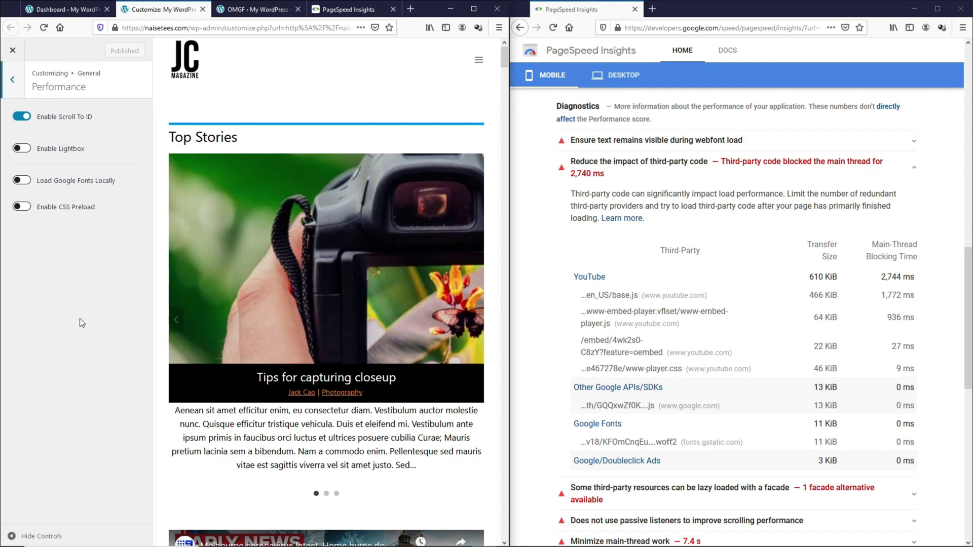
left_click(21, 182)
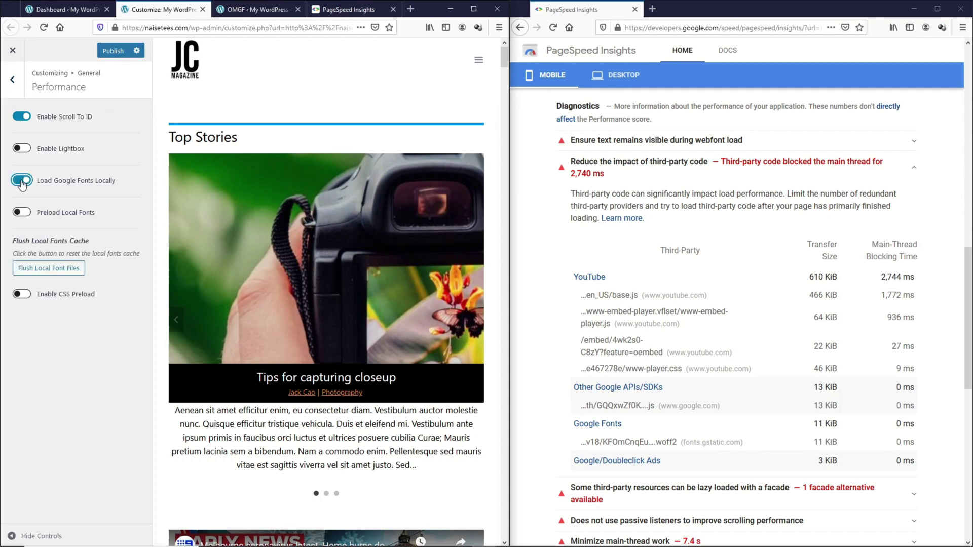
left_click(28, 215)
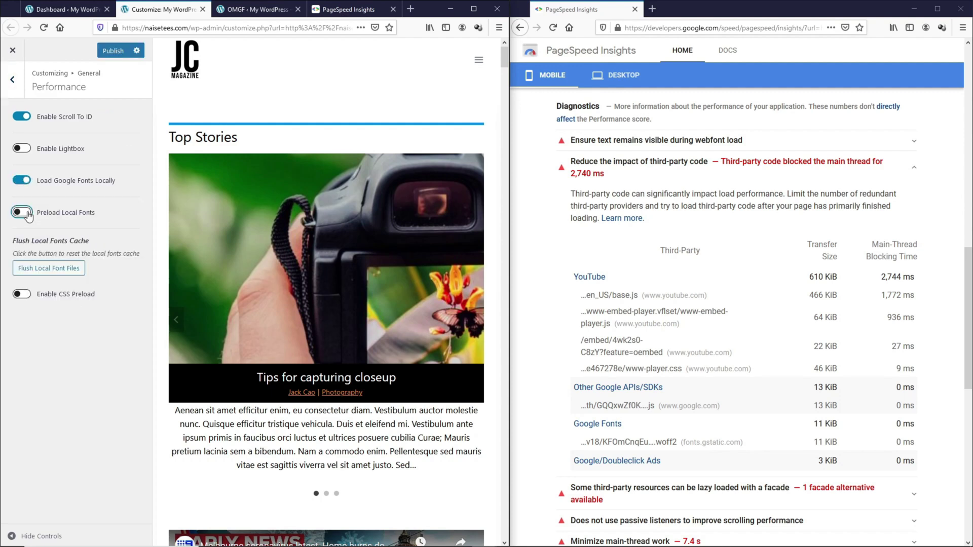
left_click(41, 270)
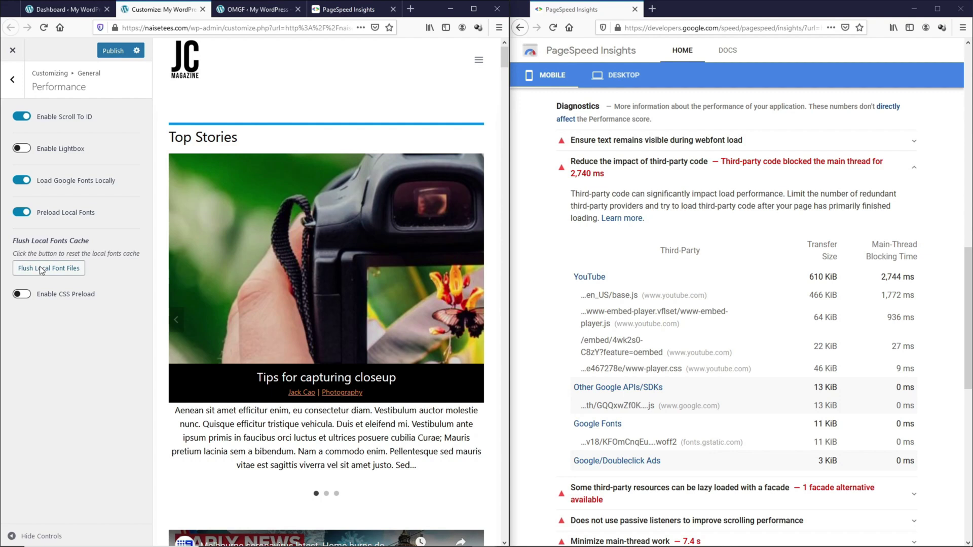
left_click(113, 52)
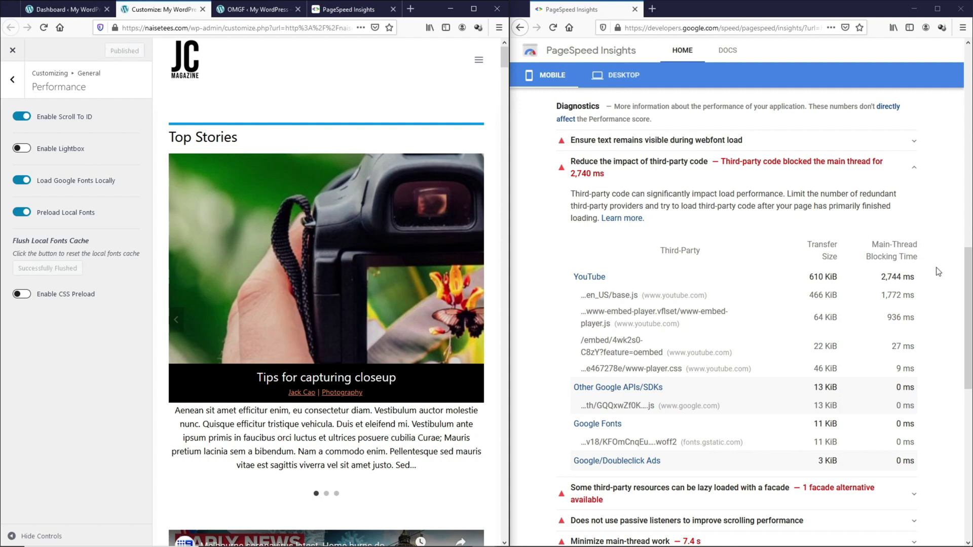
Step: Rerun the PageSpeed test and view third-party code: YouTube 1,414 ms, Google Fonts 0 ms
left_click_drag(965, 287, 840, 96)
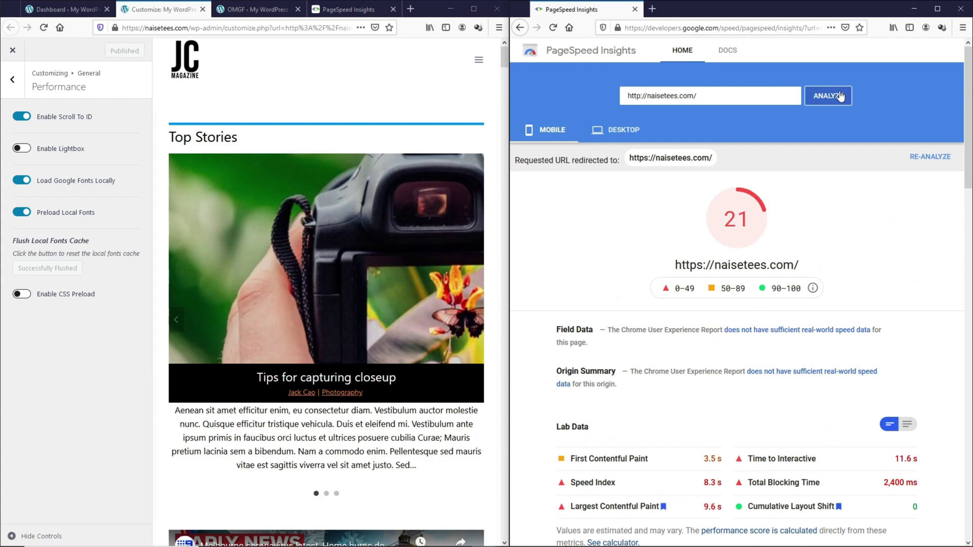
left_click(840, 96)
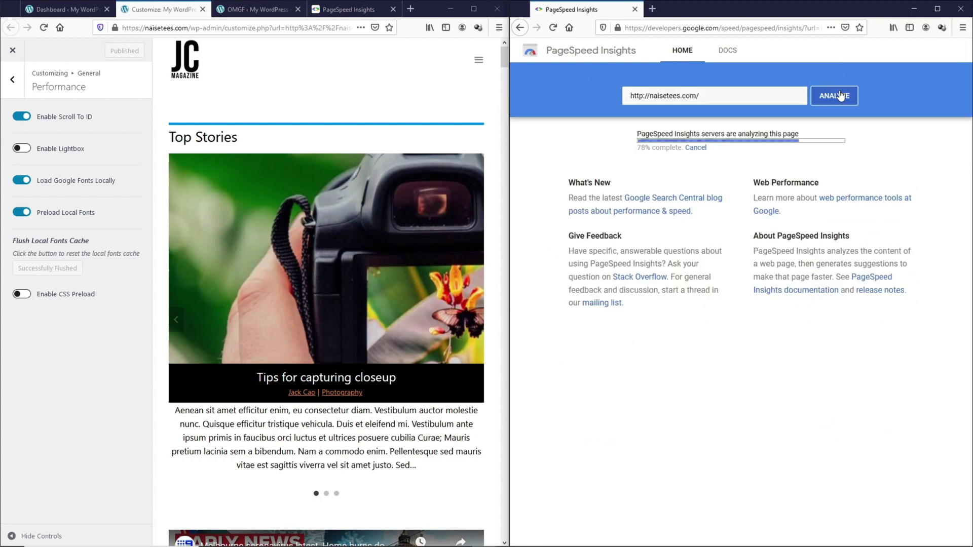
scroll(840, 202, "down", 15)
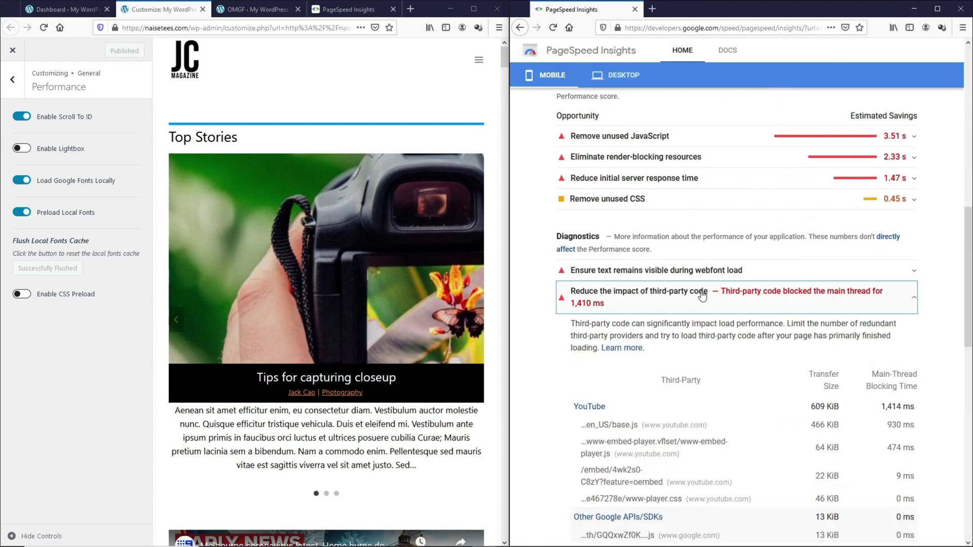
left_click(348, 10)
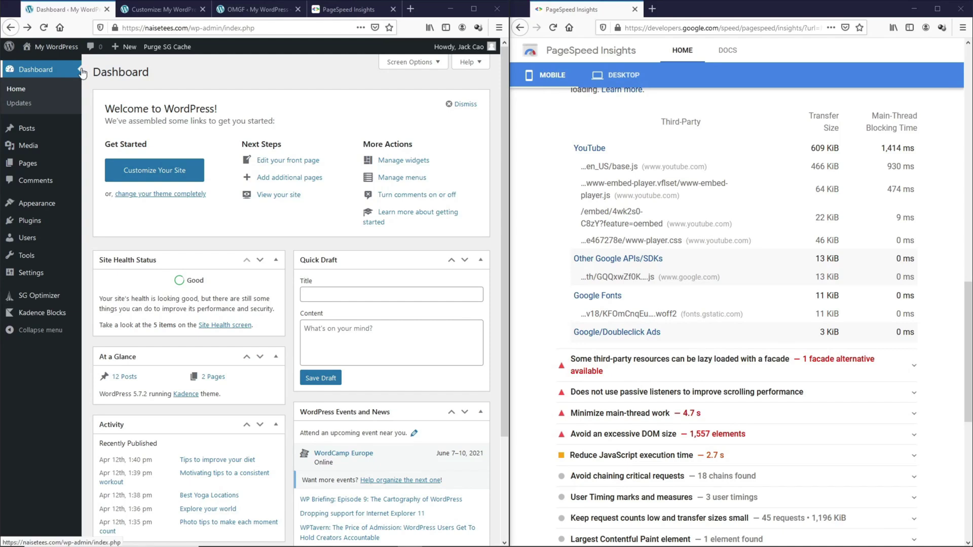
Step: Create a new Testing page with 'H2 Font', 'H3 Font', 'H4 Font' headings and 'Normal Text'
mouse_move(37, 171)
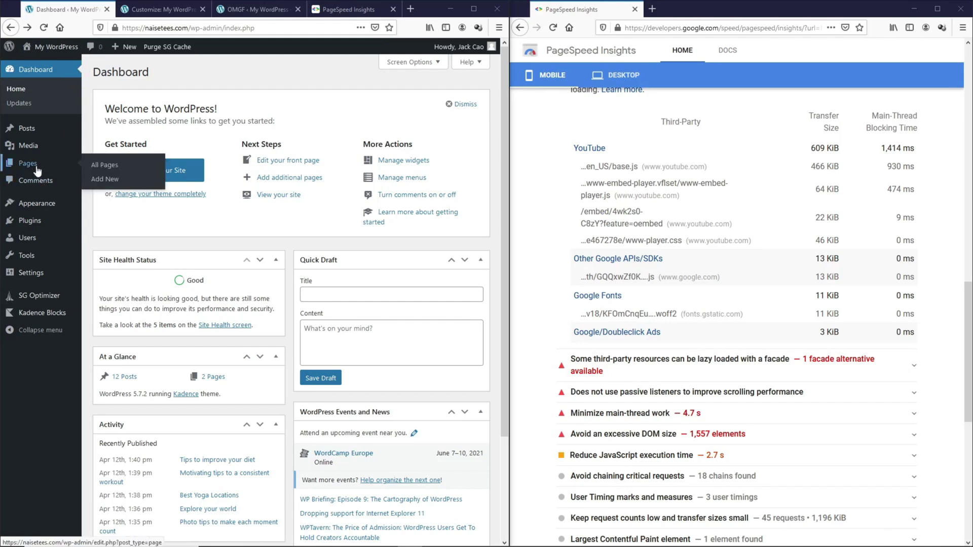
left_click(109, 180)
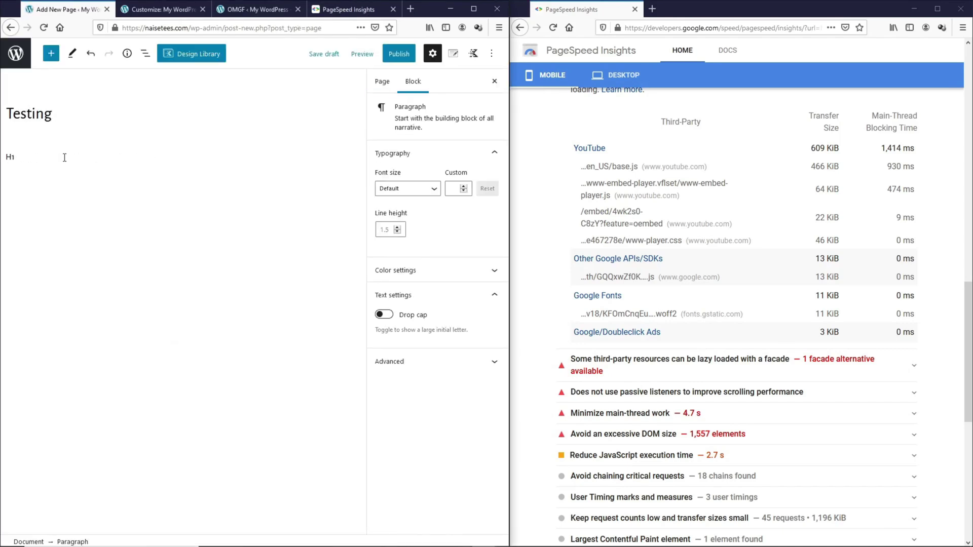
key("BackSpace")
key("BackSpace")
left_click(351, 156)
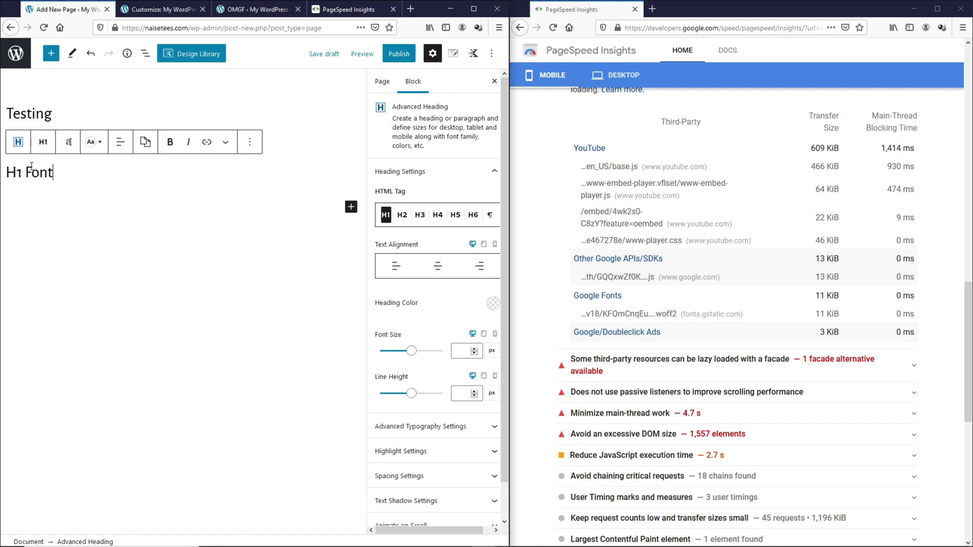
key("Return")
type("## H2 Font")
key("Return")
type("### H3 Font")
key("Return")
type("#### H4 Font")
key("Return")
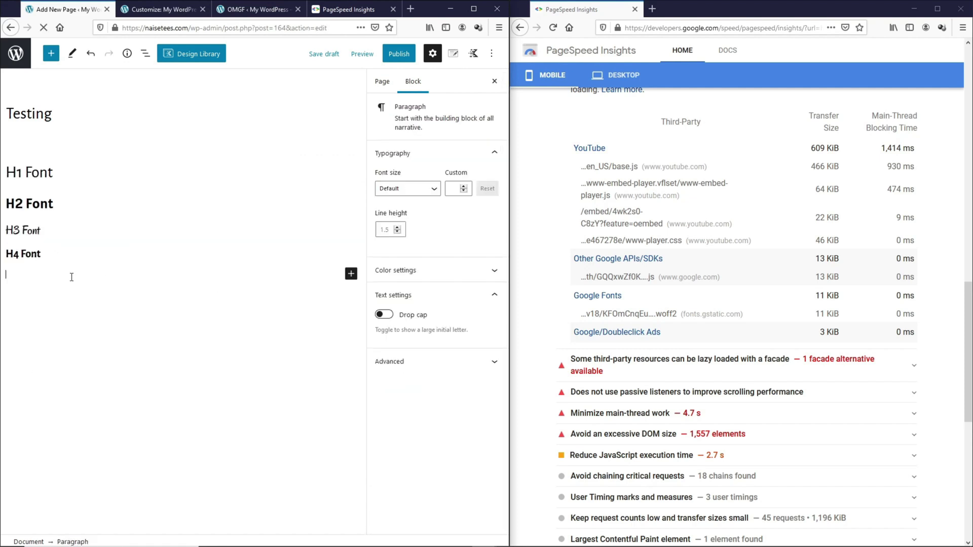
type("Normal Text")
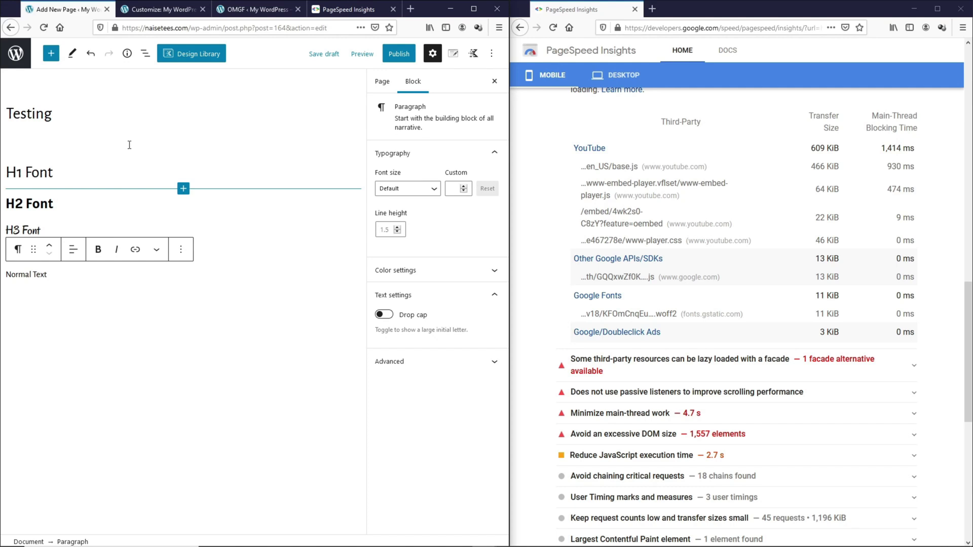
Step: Publish the Testing page and copy its link
left_click(403, 60)
left_click(400, 52)
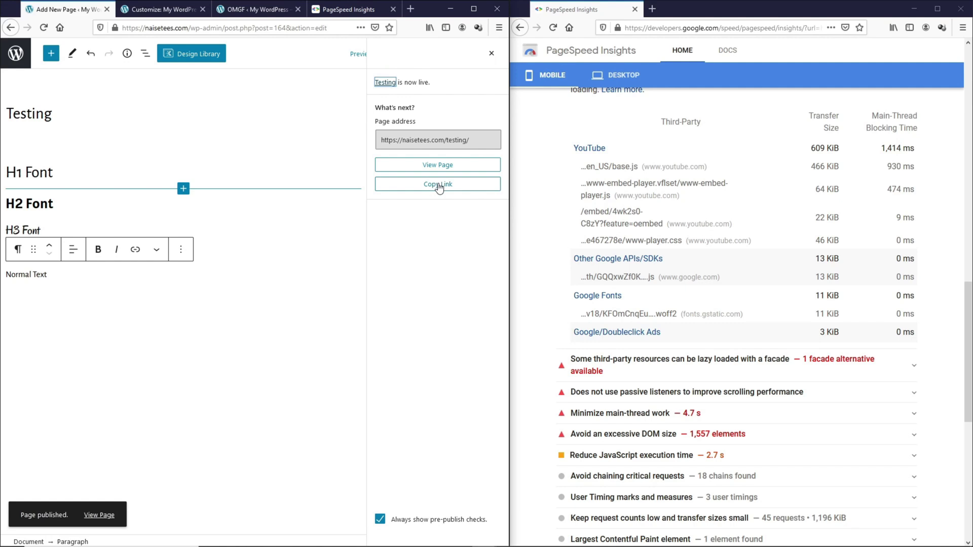
left_click(438, 187)
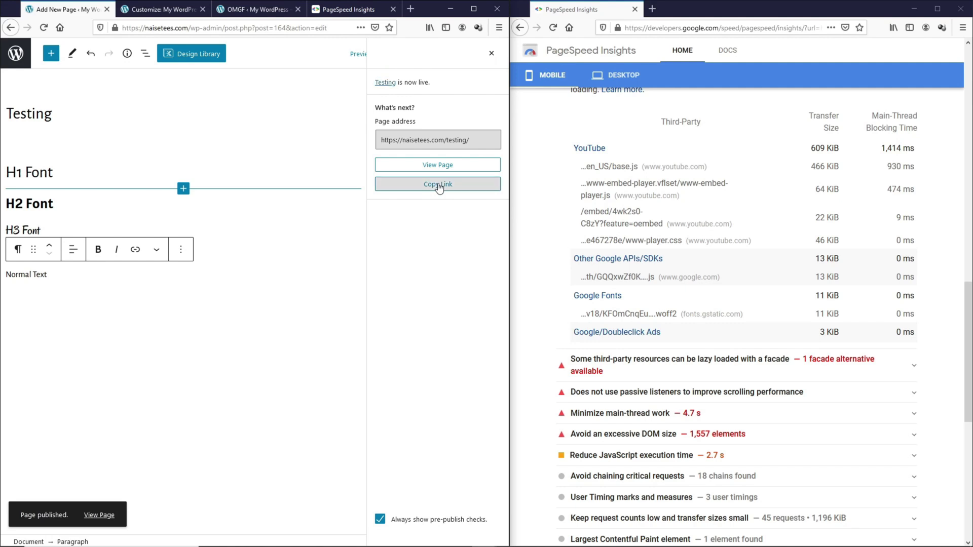
left_click(143, 8)
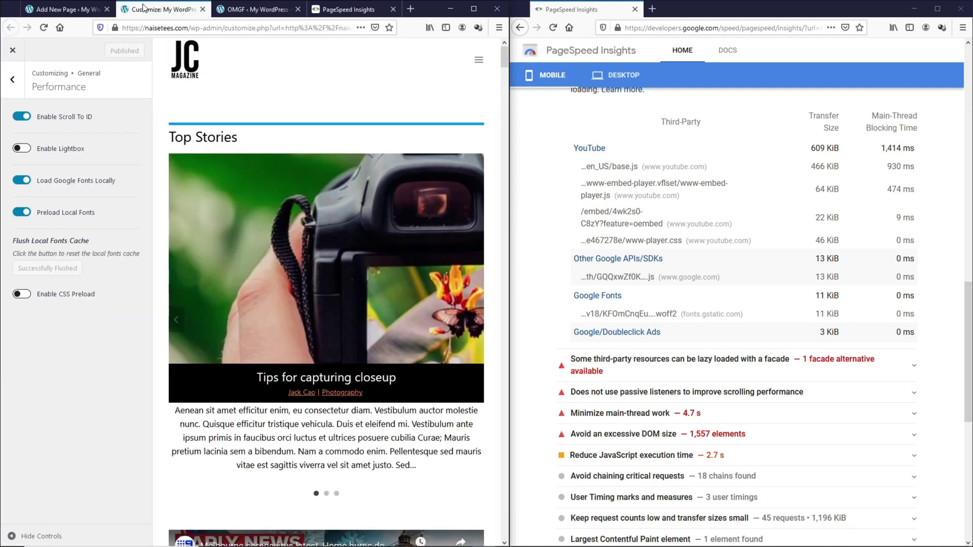
Step: Disable 'Load Google Fonts Locally' and re-analyze the Testing page: mobile score 88, 22 requests, 527 KiB
left_click(22, 181)
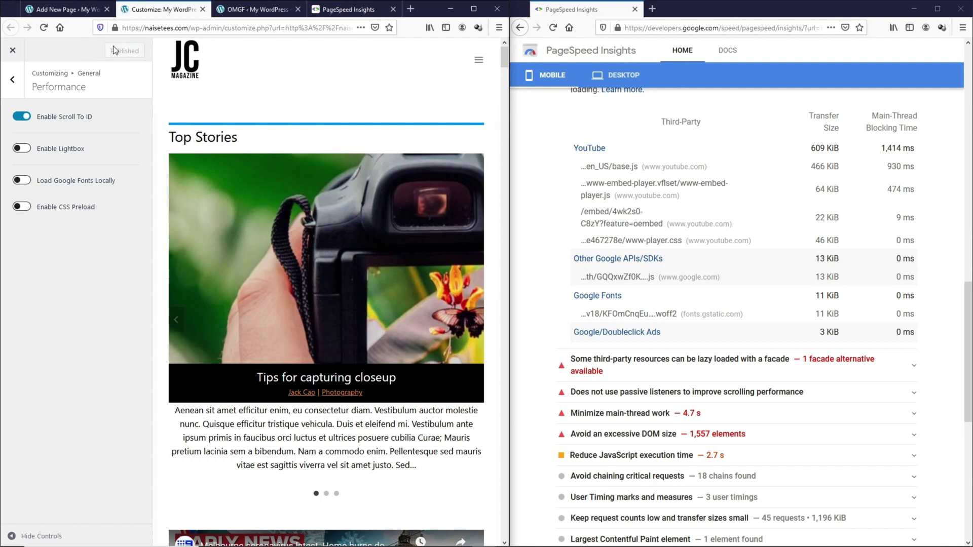
left_click(348, 10)
scroll(354, 197, "up", 10)
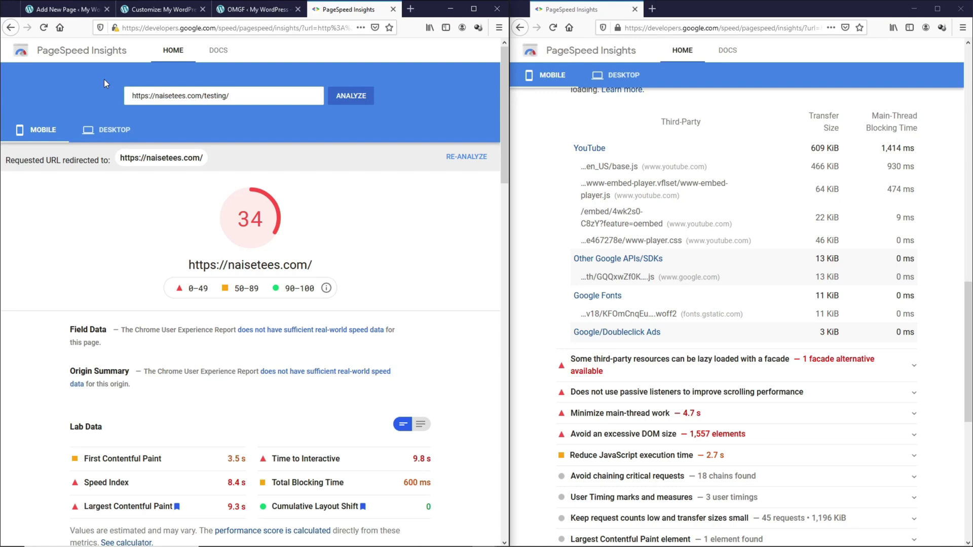
left_click(351, 97)
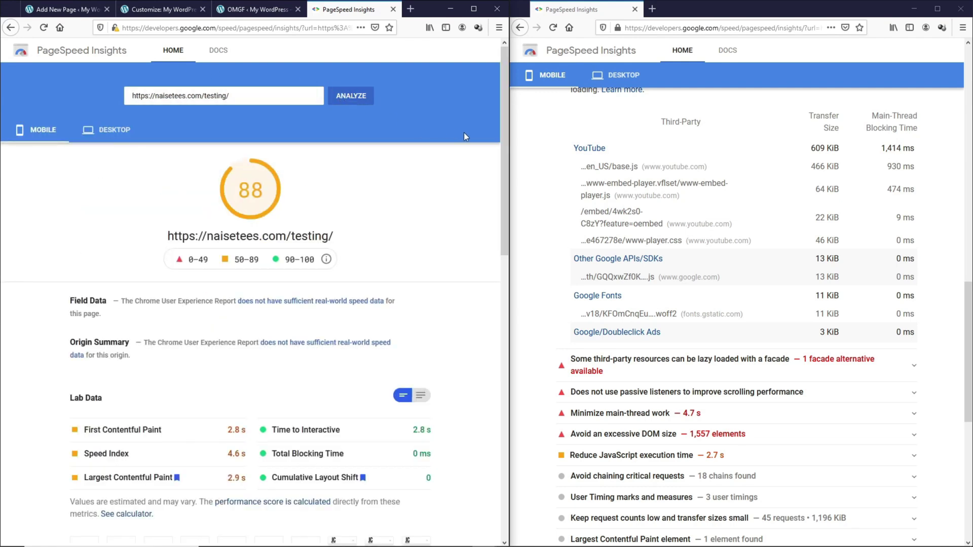
left_click_drag(501, 144, 500, 351)
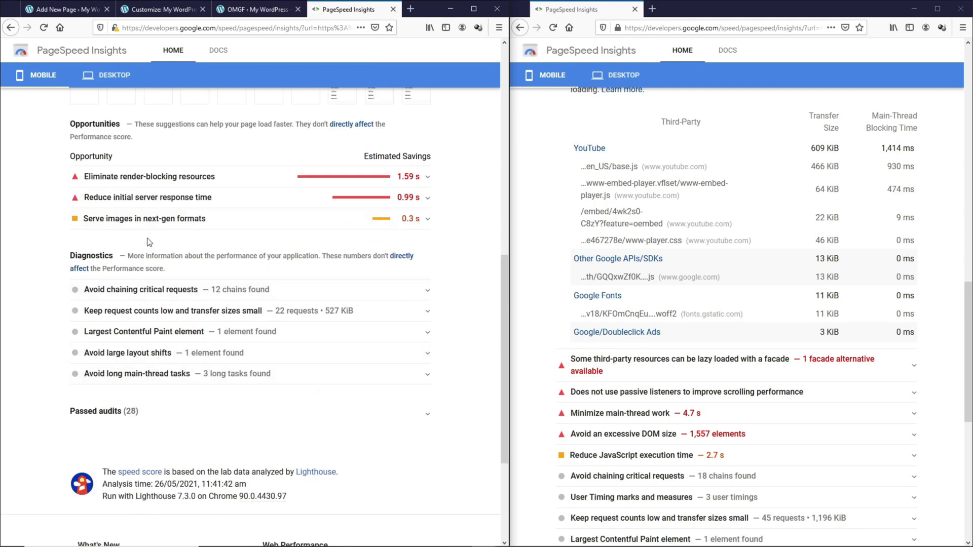
Step: Expand Passed audits and 'Minimize third-party usage' to confirm Google Fonts block the main thread 0 ms
left_click(113, 417)
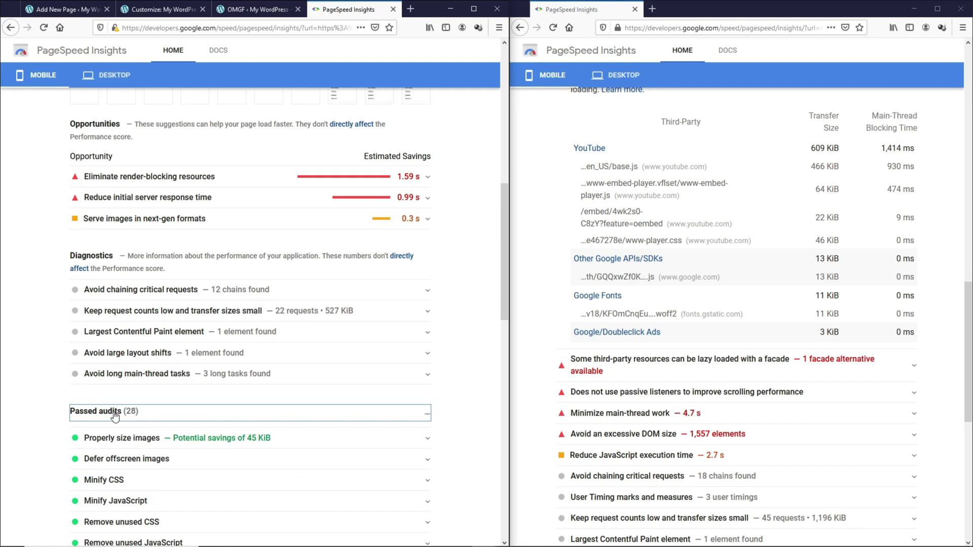
scroll(136, 393, "down", 7)
scroll(137, 392, "down", 2)
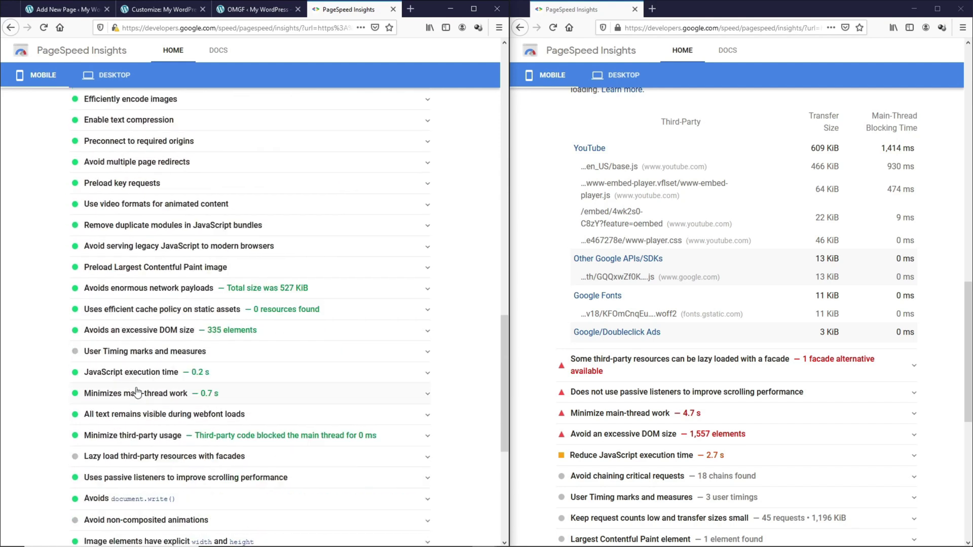
left_click(128, 436)
scroll(125, 435, "down", 4)
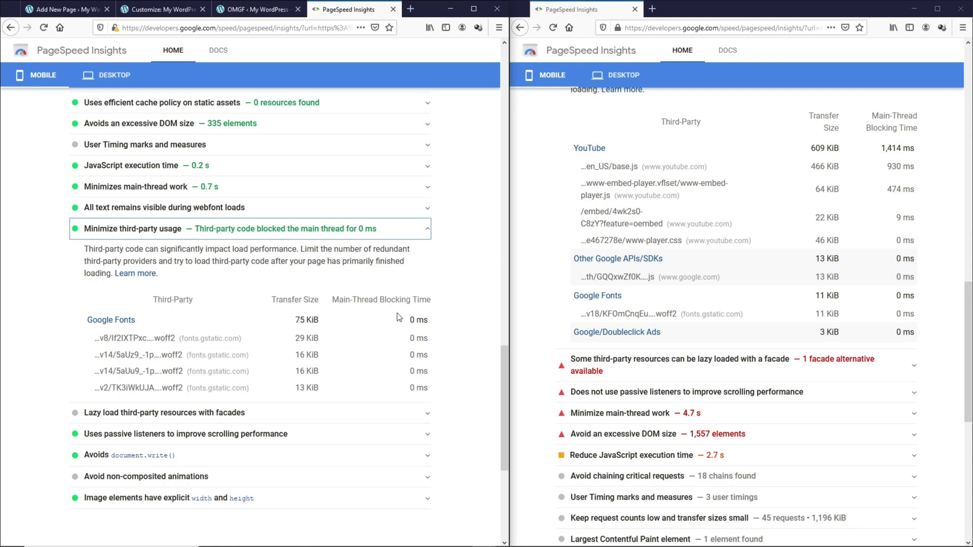
Step: Paste the YouTube link as an embed below the H4 heading and update the Testing page
left_click(61, 9)
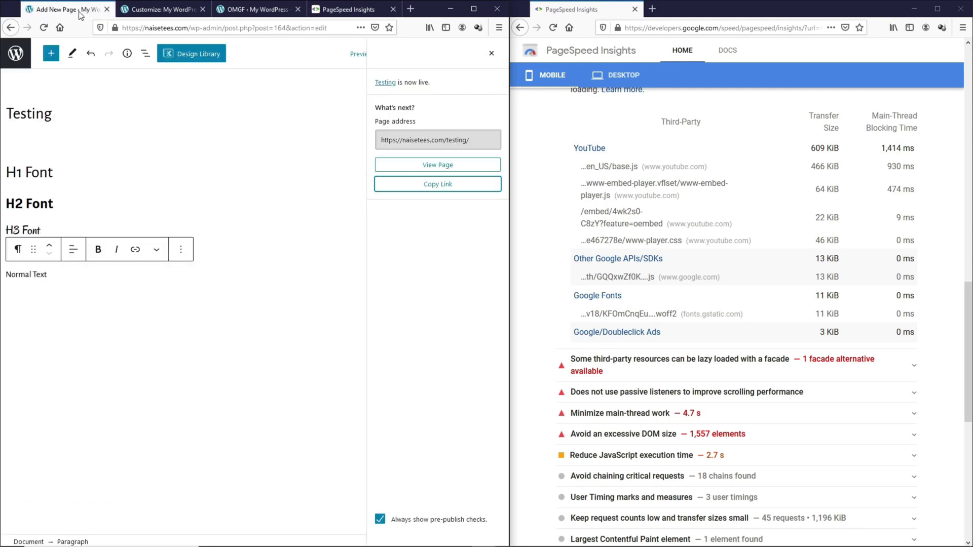
right_click(121, 303)
left_click(147, 355)
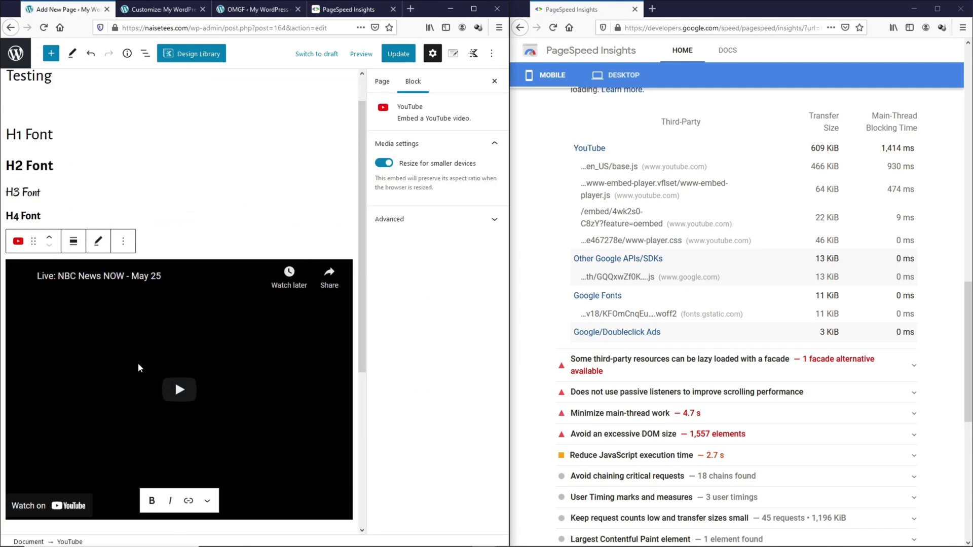
left_click(394, 58)
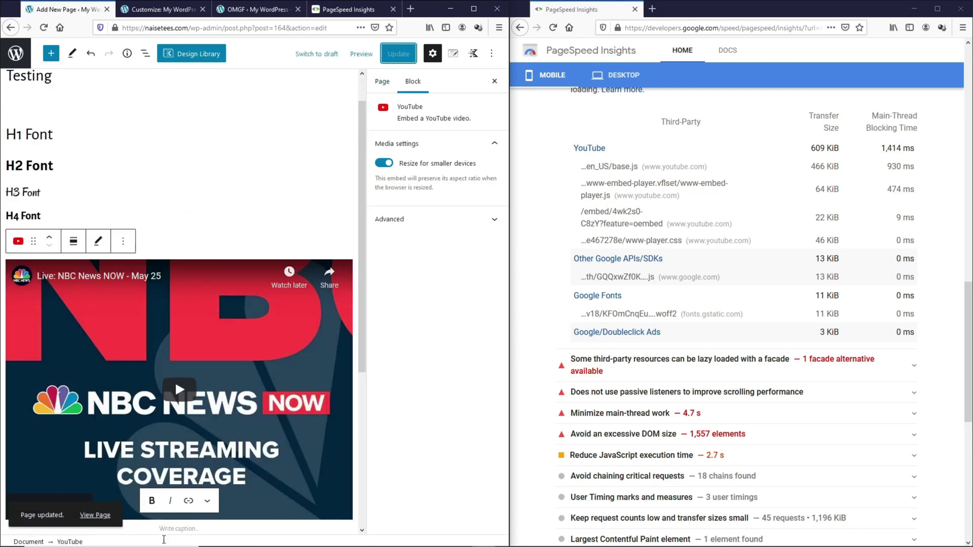
Step: Re-analyze the Testing page and expand 'Reduce the impact of third-party code': YouTube 2,891 ms, Google Fonts 0 ms
scroll(953, 365, "up", 15)
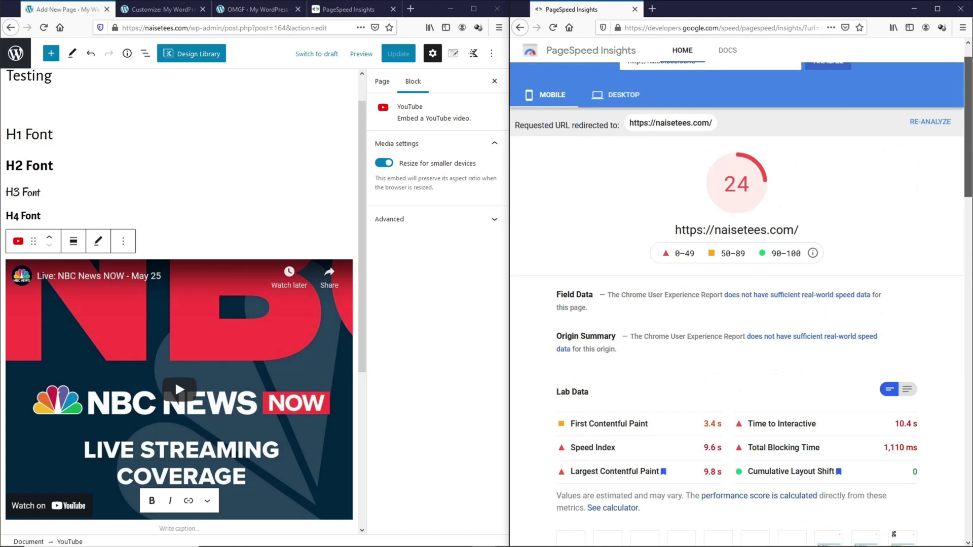
left_click(823, 101)
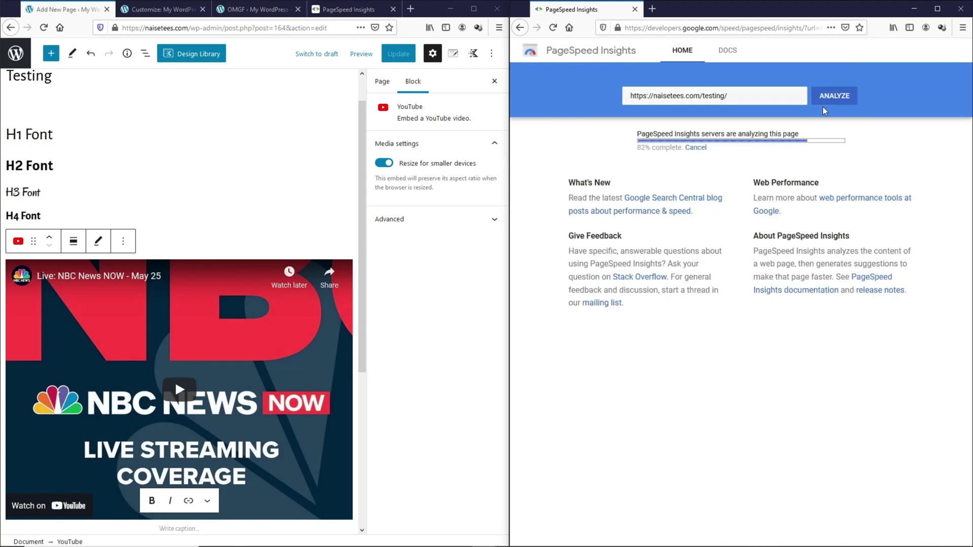
scroll(942, 337, "down", 10)
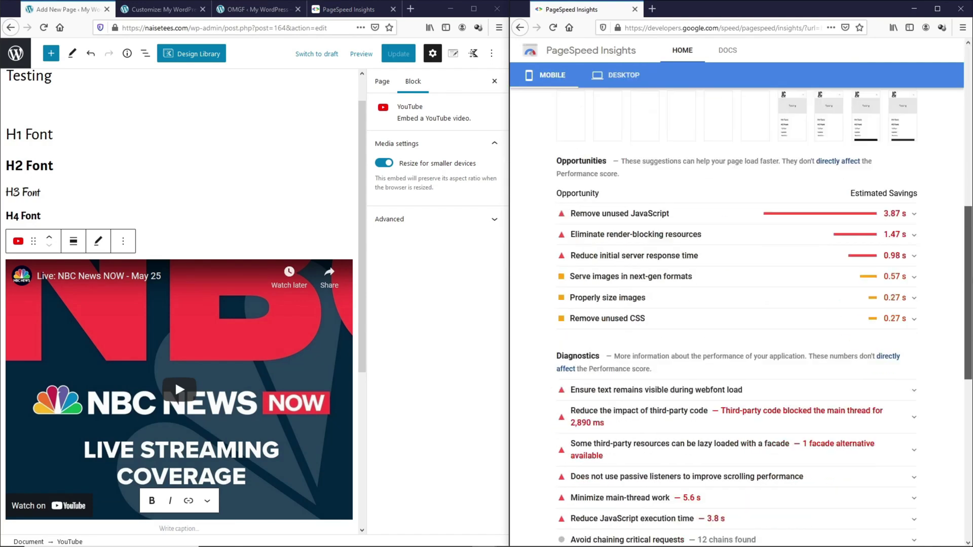
left_click(669, 320)
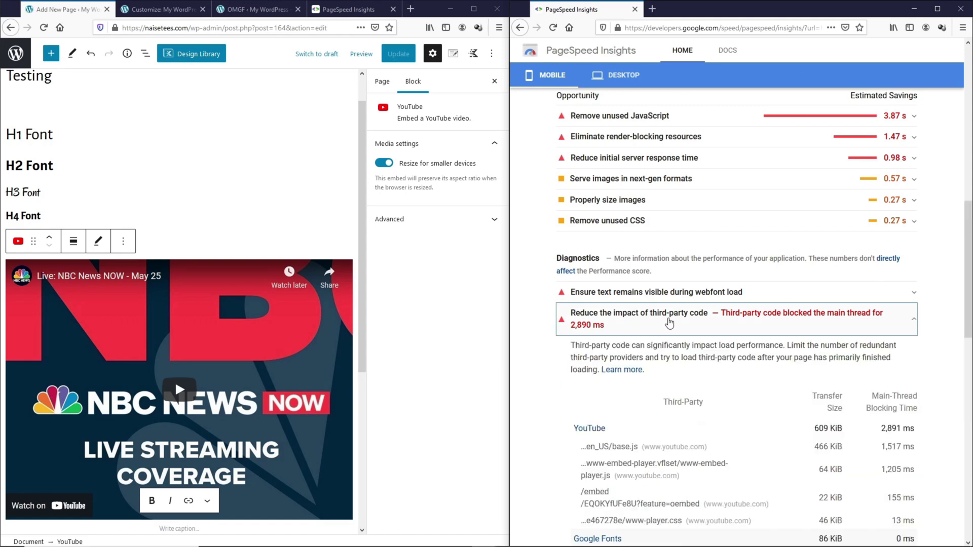